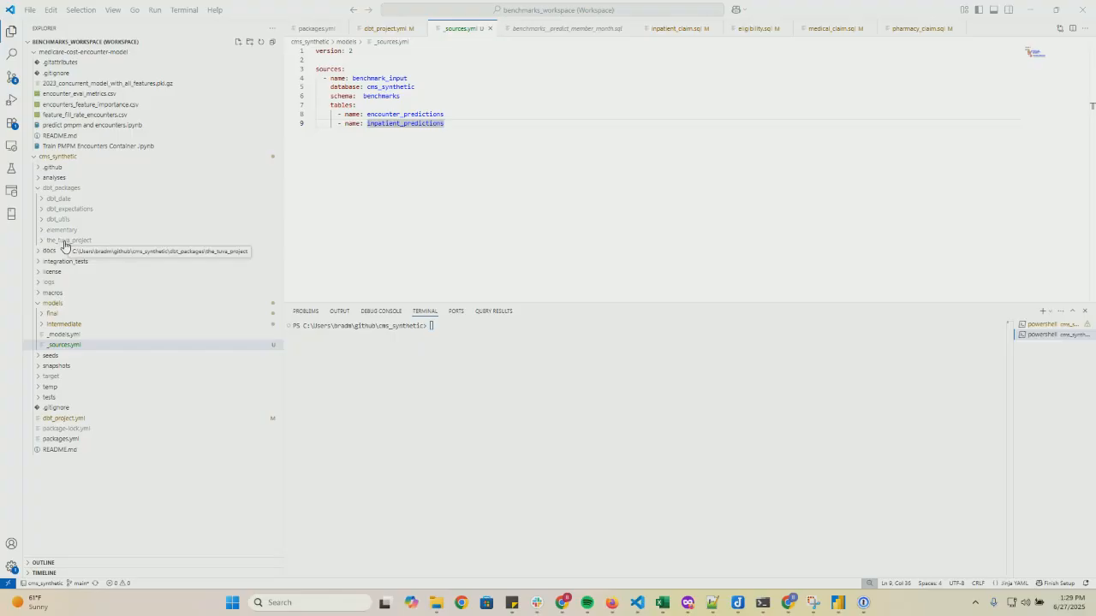
In the the_tuva_project package, browse to models/benchmarks/pre_predict/final and view benchmarks__person_year.sql and benchmarks__inpatient_input.sql
left_click(65, 243)
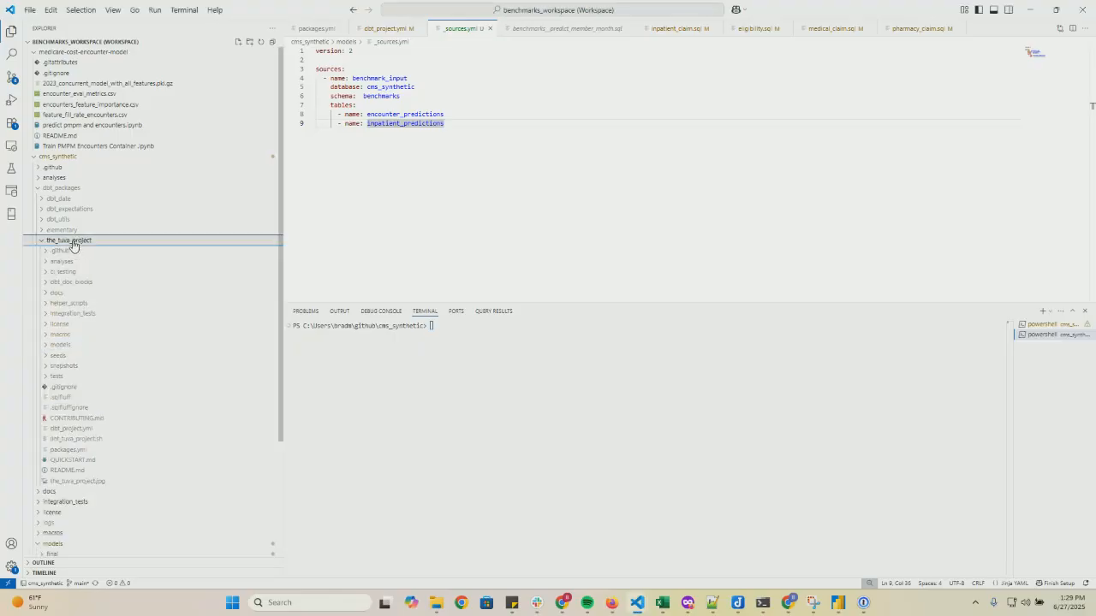
left_click(84, 348)
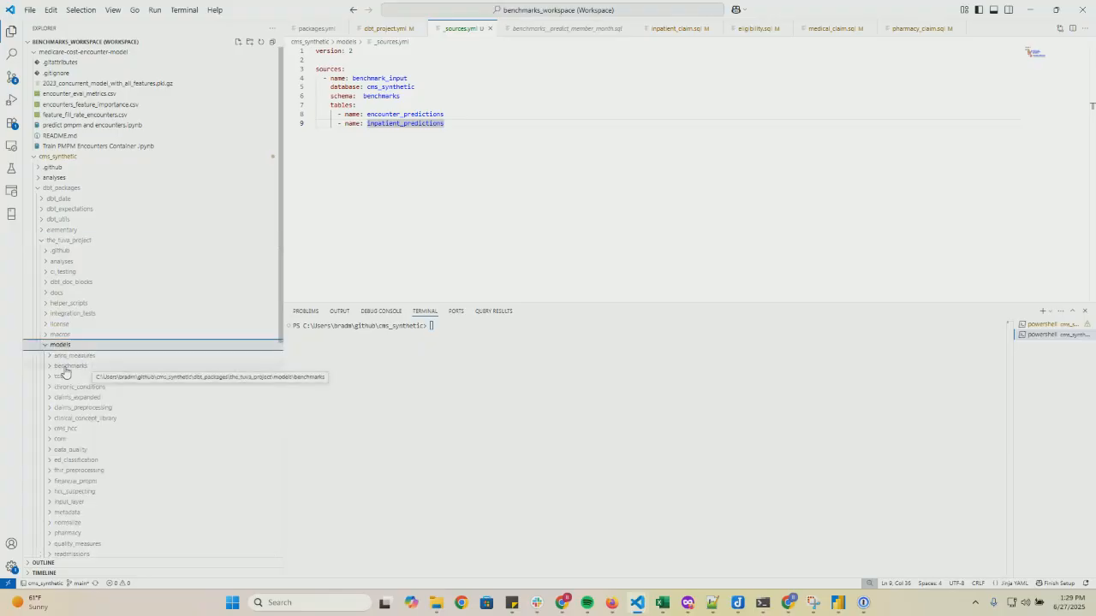
left_click(70, 367)
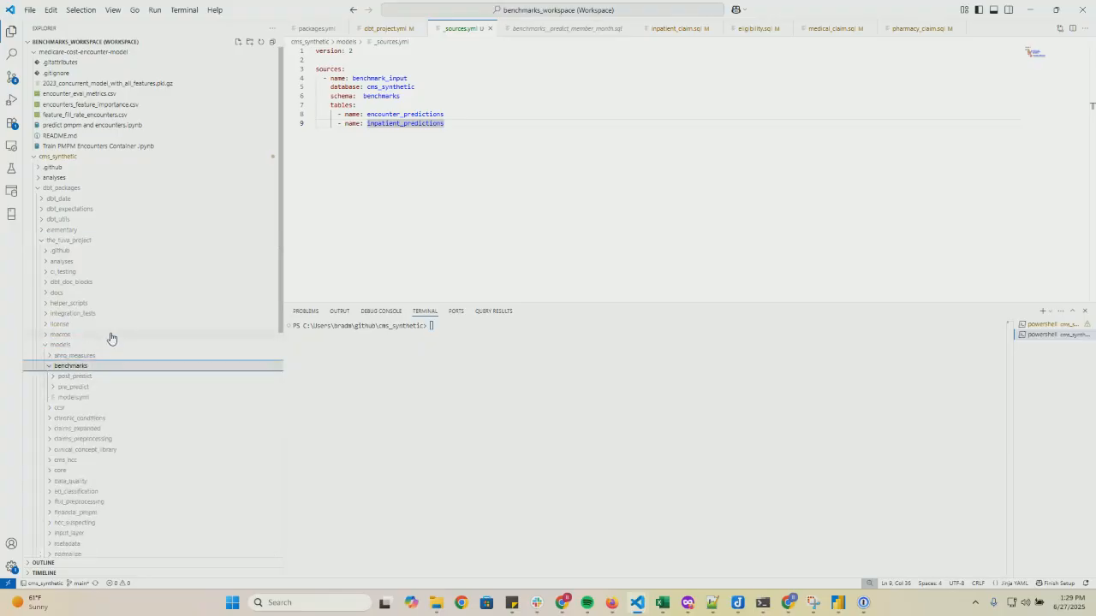
scroll(129, 325, "down", 1)
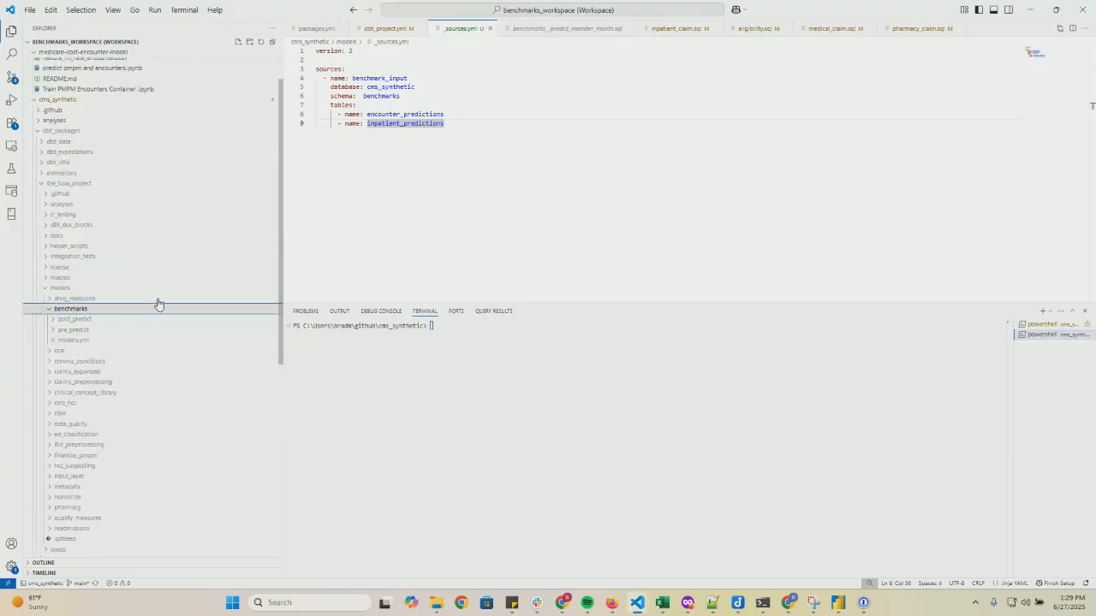
left_click(96, 332)
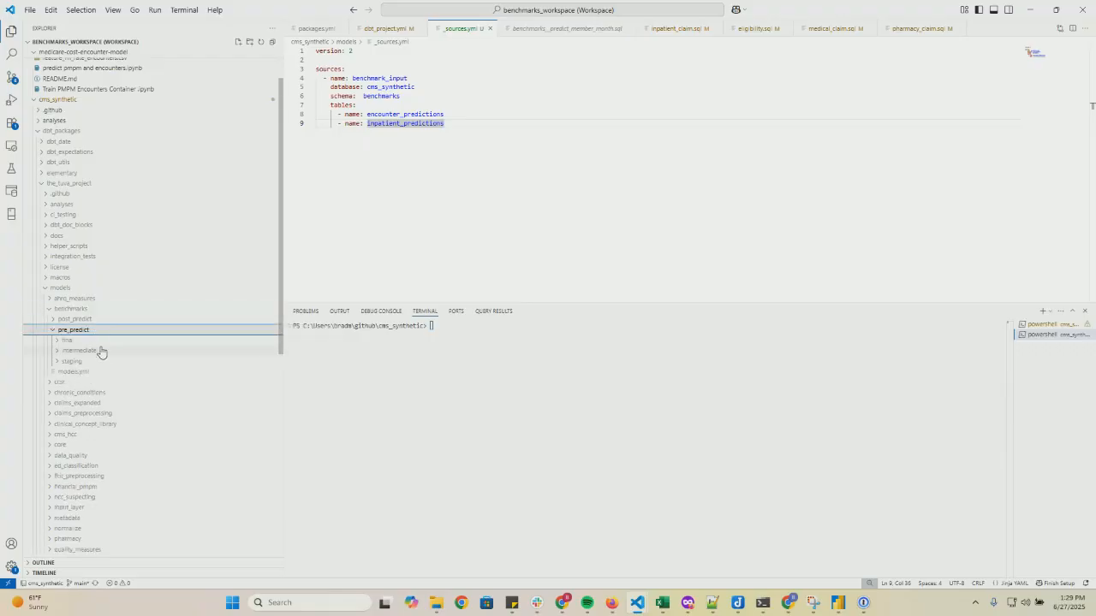
left_click(99, 342)
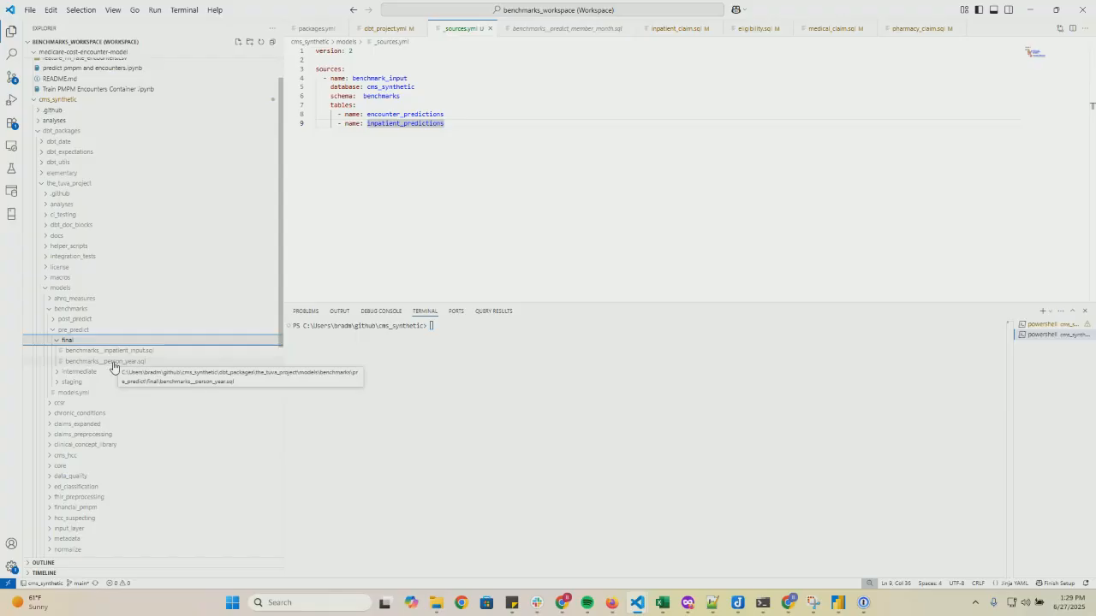
left_click(113, 363)
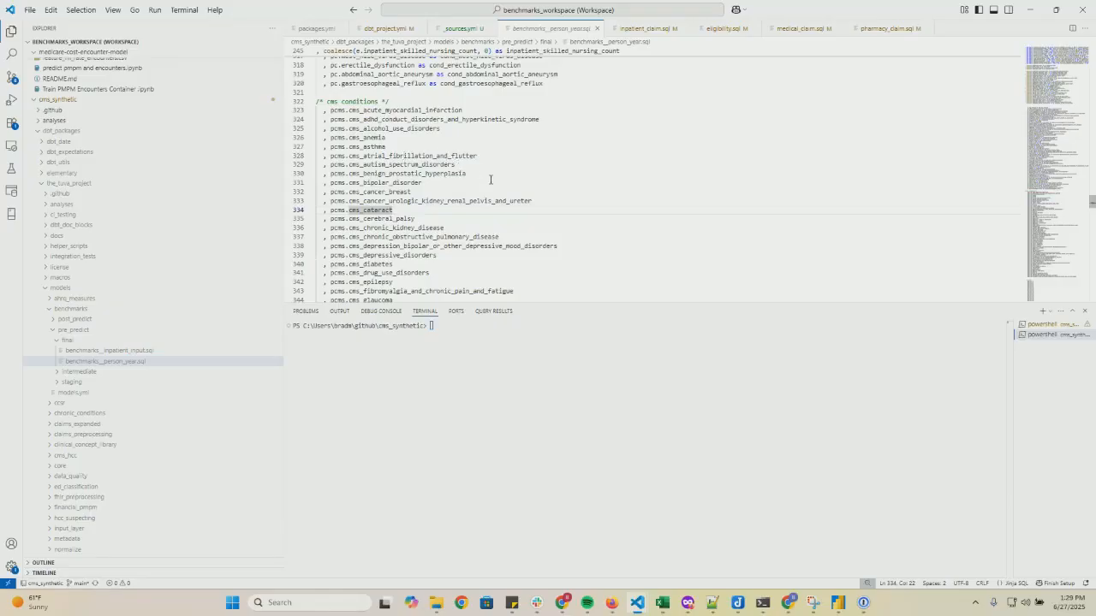
left_click(126, 351)
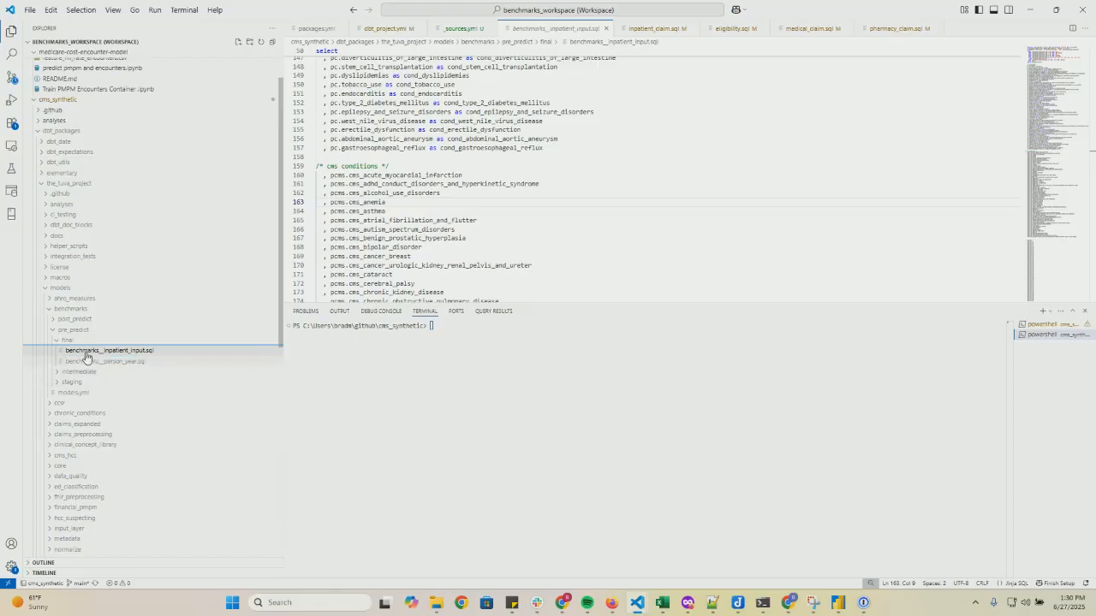
Run dbt build --select tag:benchmarks_train --vars '{benchmarks_train: true}' in the cms_synthetic terminal
key("alt+Tab")
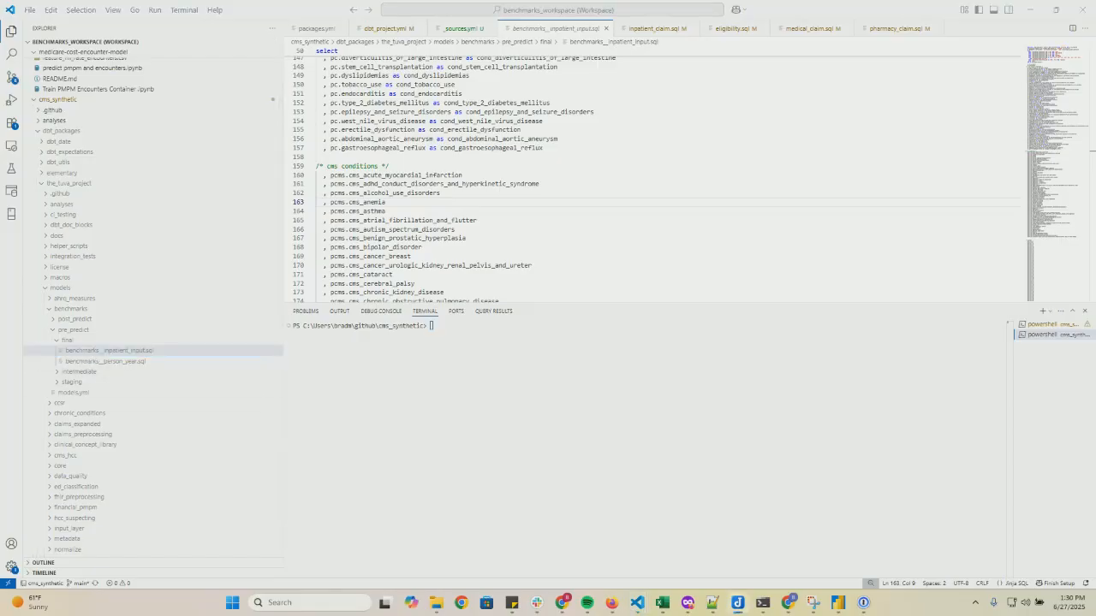
left_click(507, 344)
type("dbt build --select tag:benchmarks_train --vars '{benchmarks_train: true}'")
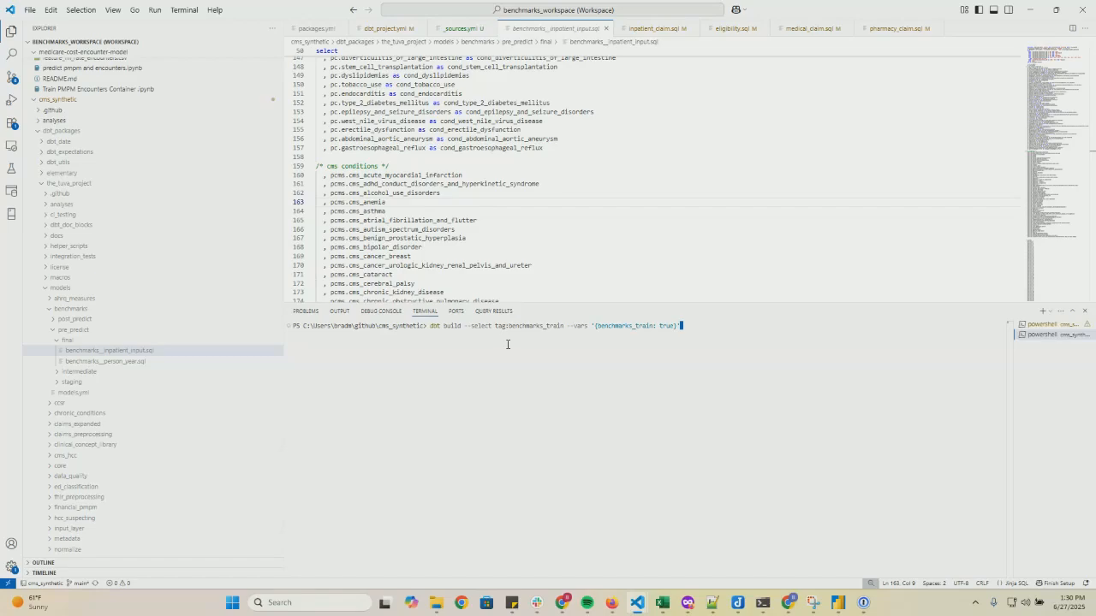
double_click(614, 325)
double_click(525, 325)
left_click(741, 329)
key("Return")
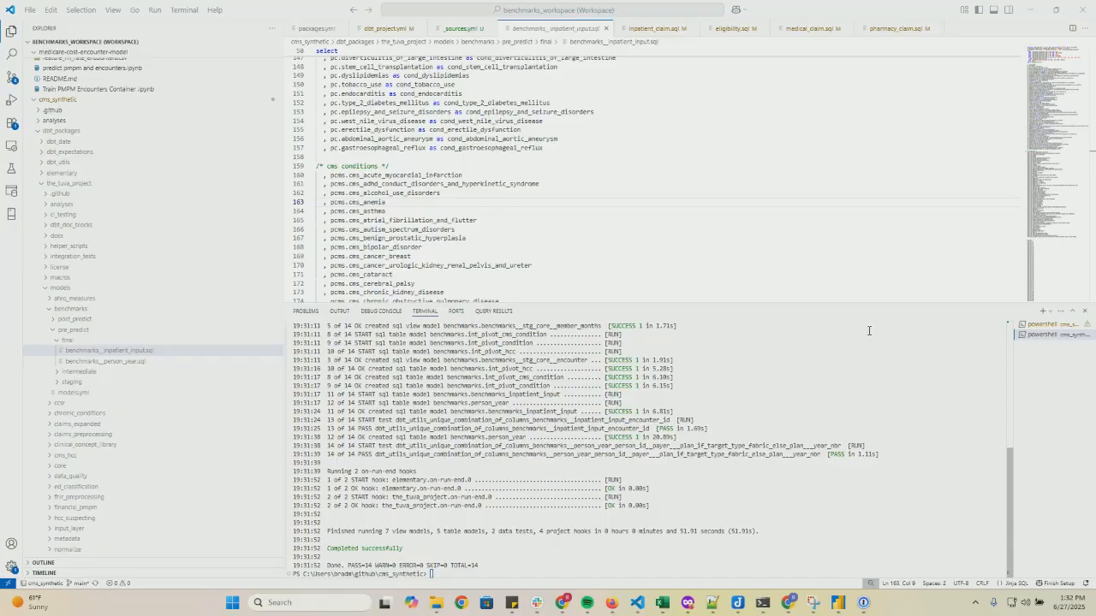
Switch to the Snowflake worksheet in Chrome and review the person_year query results across to the condition columns
left_click(1032, 9)
left_click(449, 127)
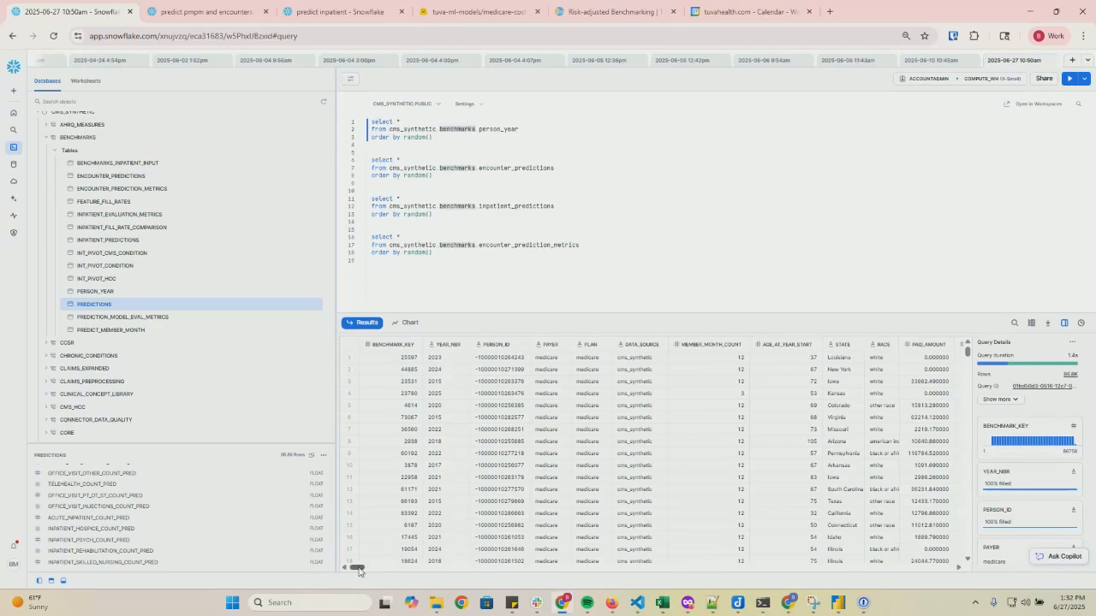
left_click_drag(358, 571, 602, 569)
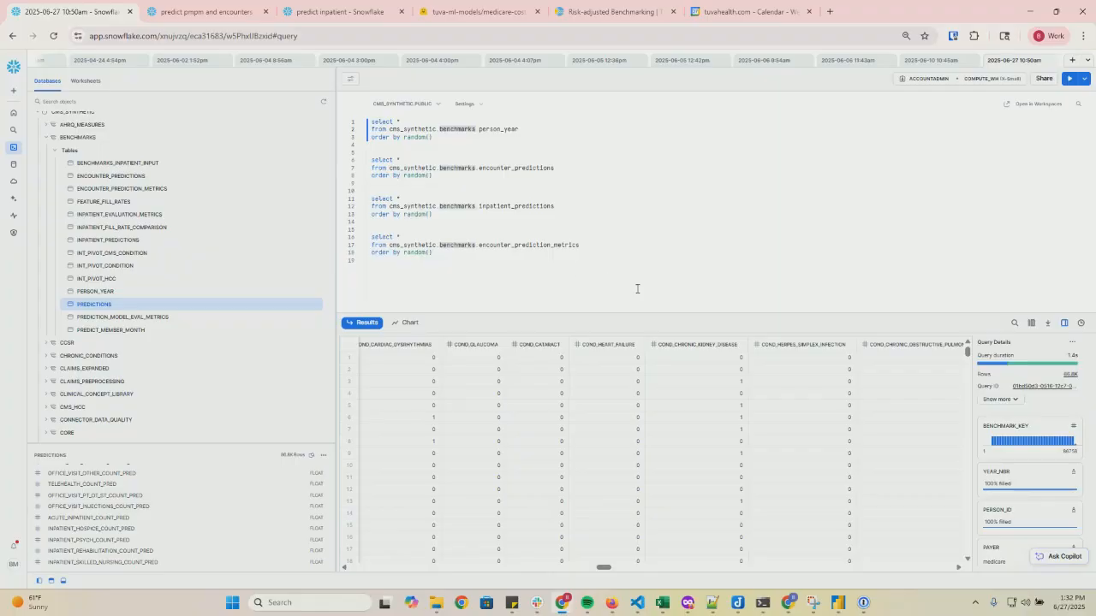
On Hugging Face, return to the tuva-ml-models organization page and open the medicare-cost-encounter-model repository
left_click(484, 12)
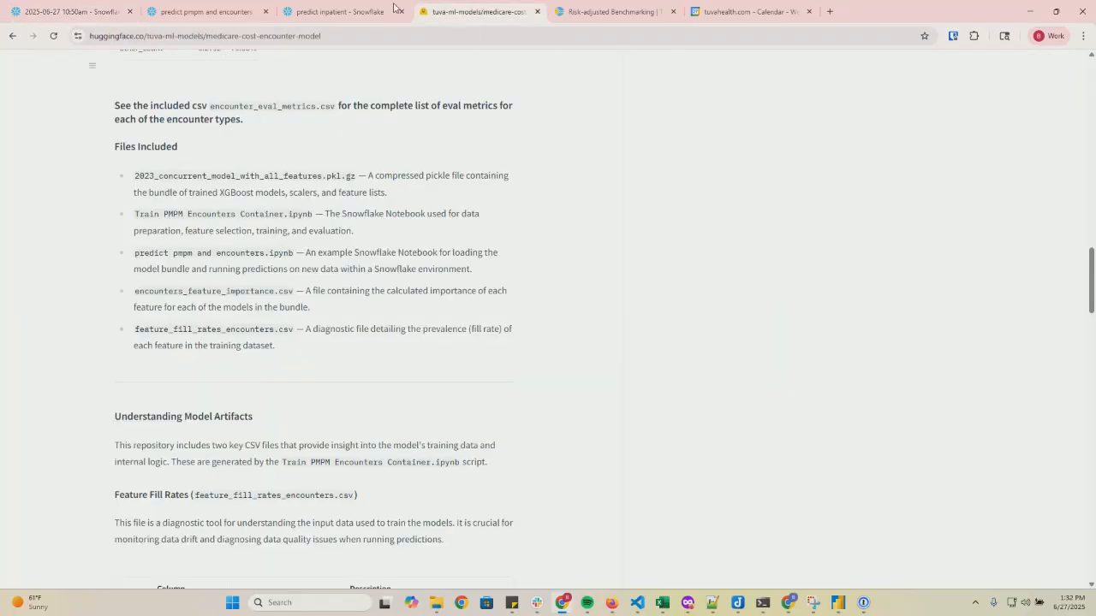
left_click(12, 36)
middle_click(303, 453)
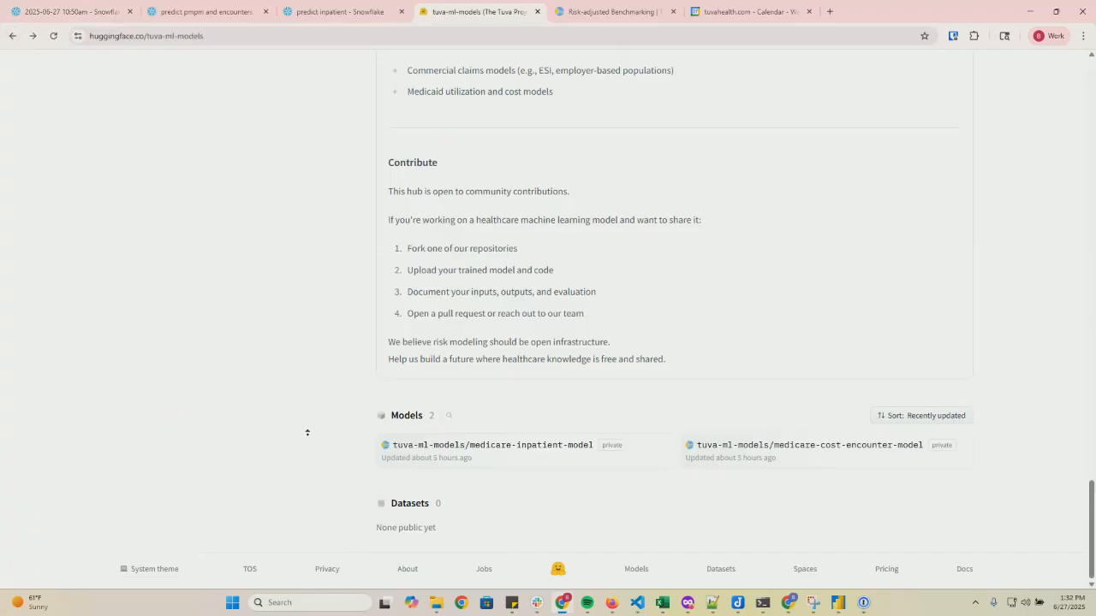
middle_click(349, 231)
left_click(802, 454)
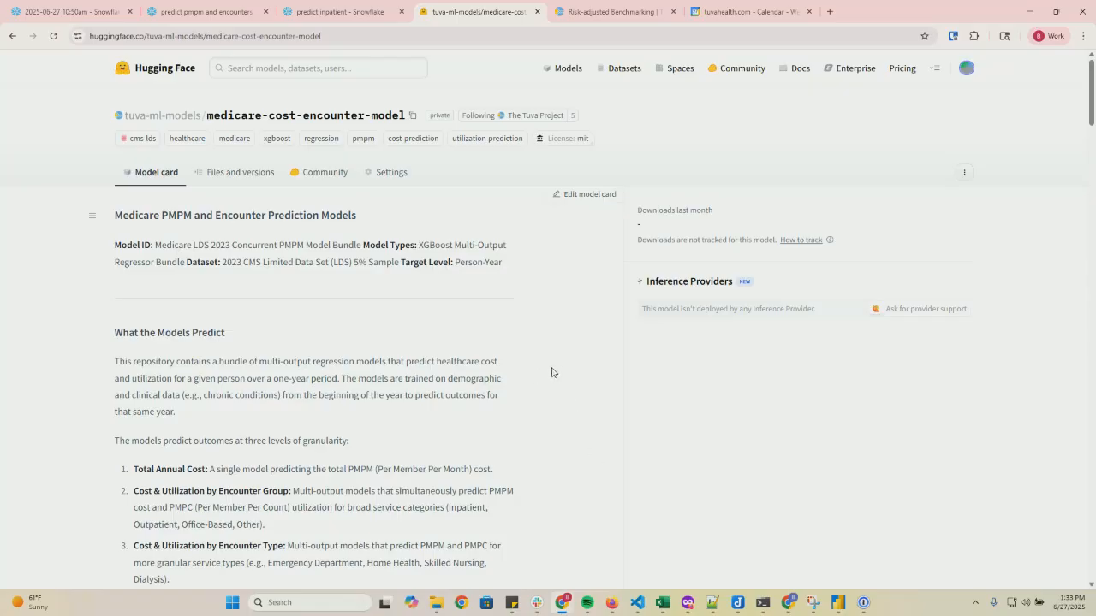
Copy the HTTPS git clone command for the medicare-cost-encounter-model repository and close the clone dialog
left_click(965, 174)
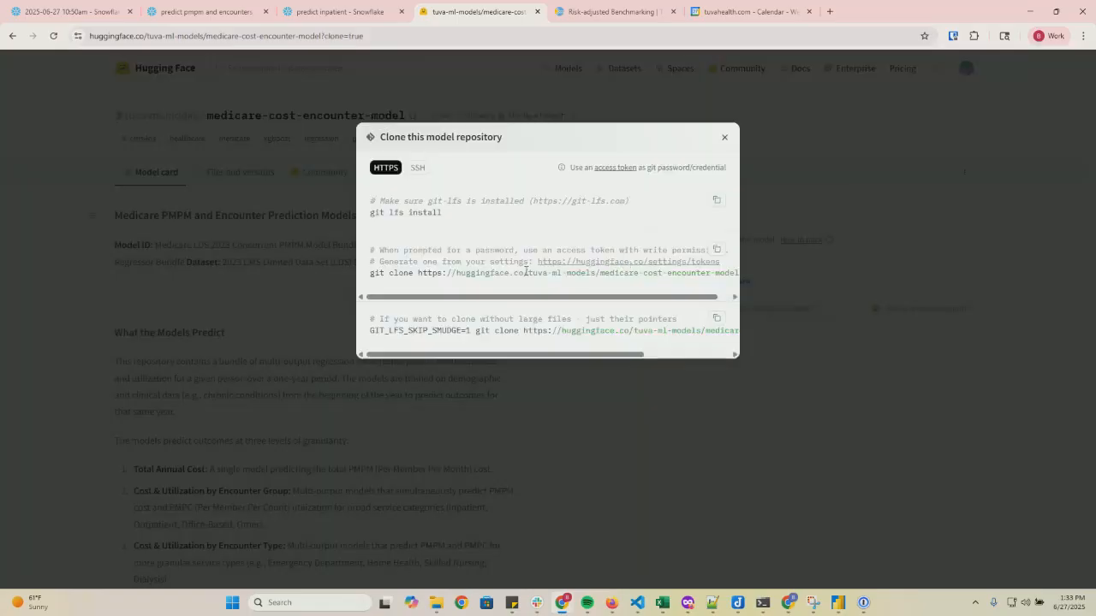
left_click(988, 199)
left_click(717, 250)
left_click(692, 442)
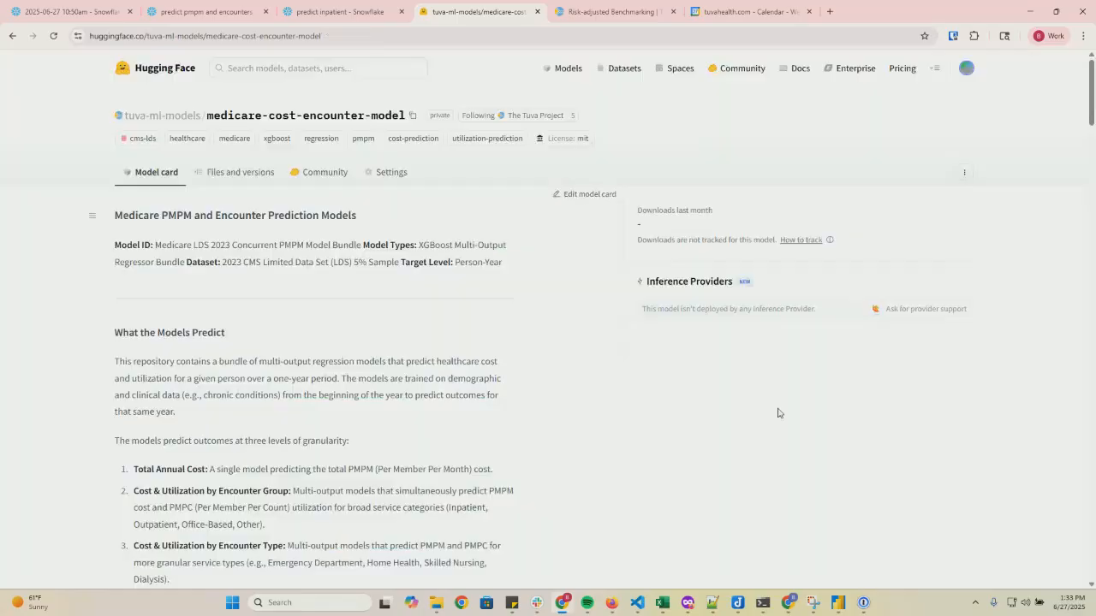
Switch to VS Code, paste the medicare-cost-encounter-model git clone command into the terminal, and view the repository's files in the workspace
left_click(1029, 18)
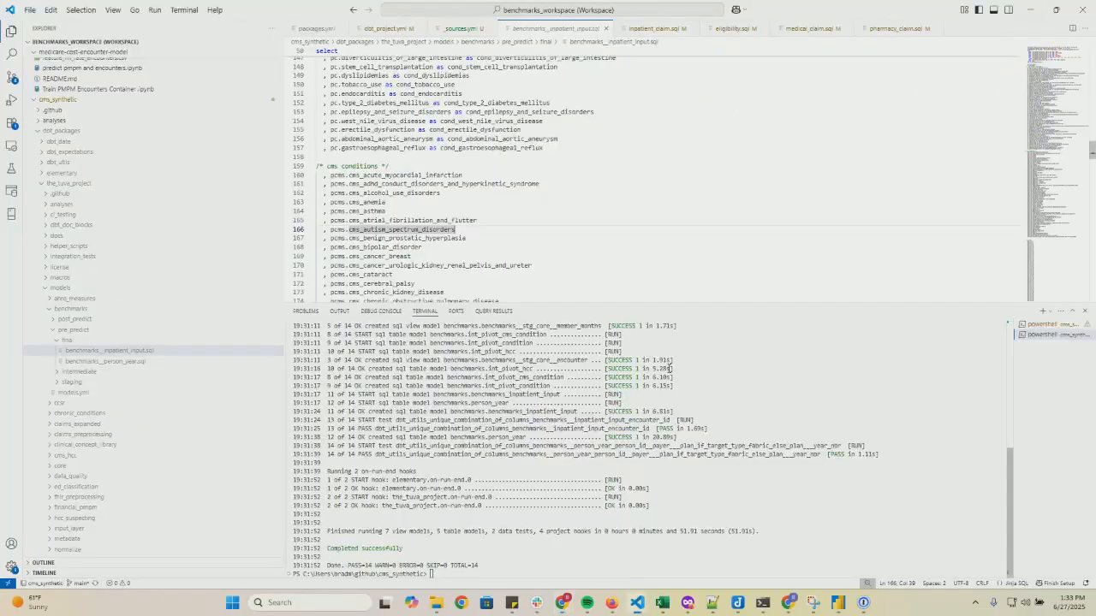
key("ctrl+v")
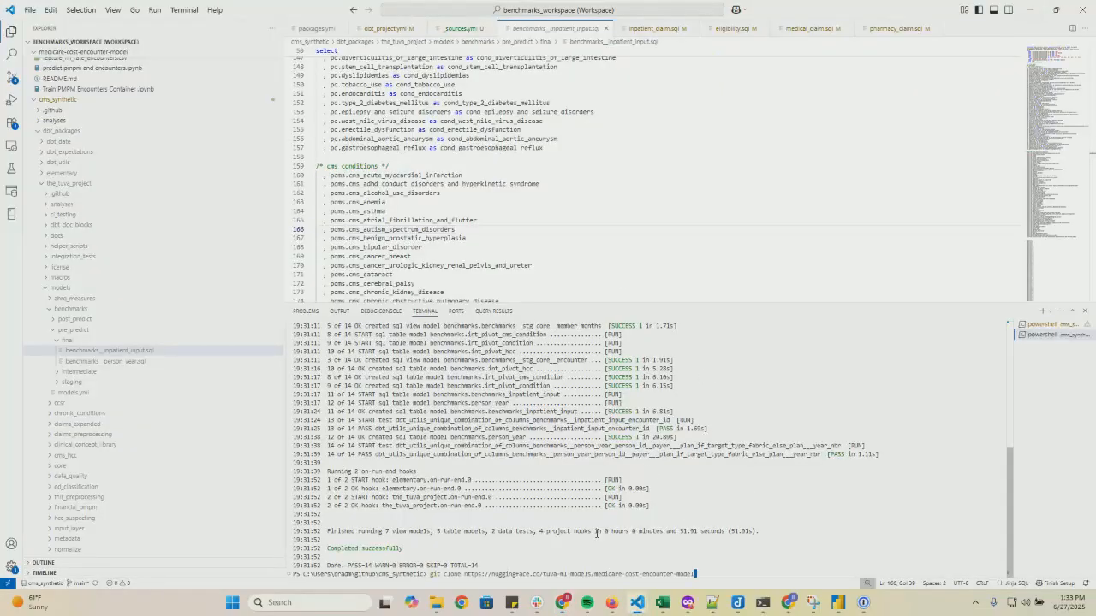
scroll(81, 127, "up", 3)
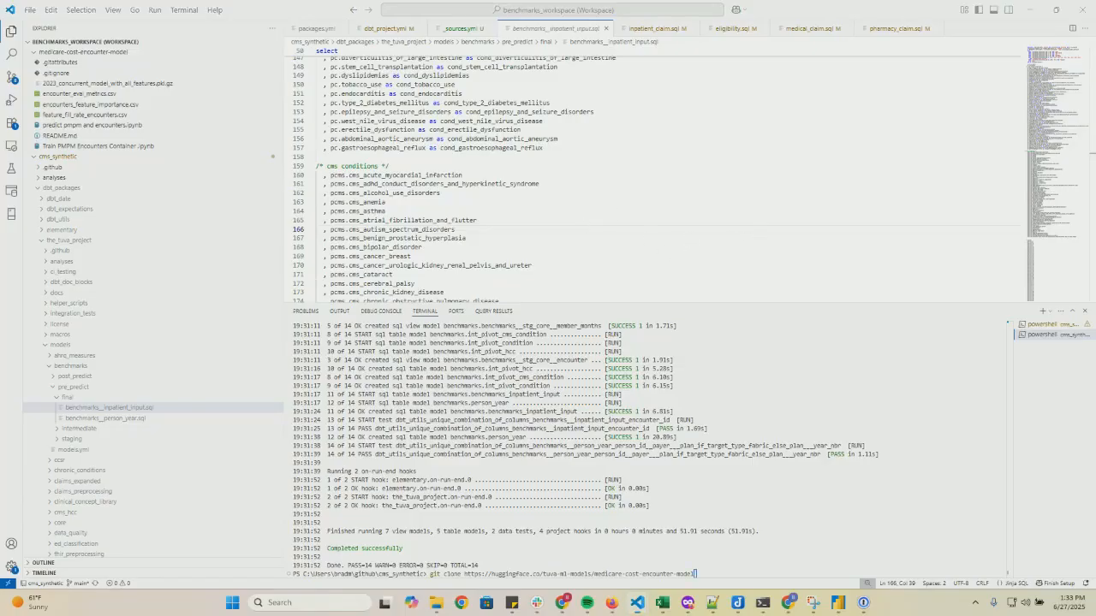
Switch to the "predict pmpm and encounters" Snowflake notebook and examine its database, table and model file configuration and the remaining script
key("alt+Tab")
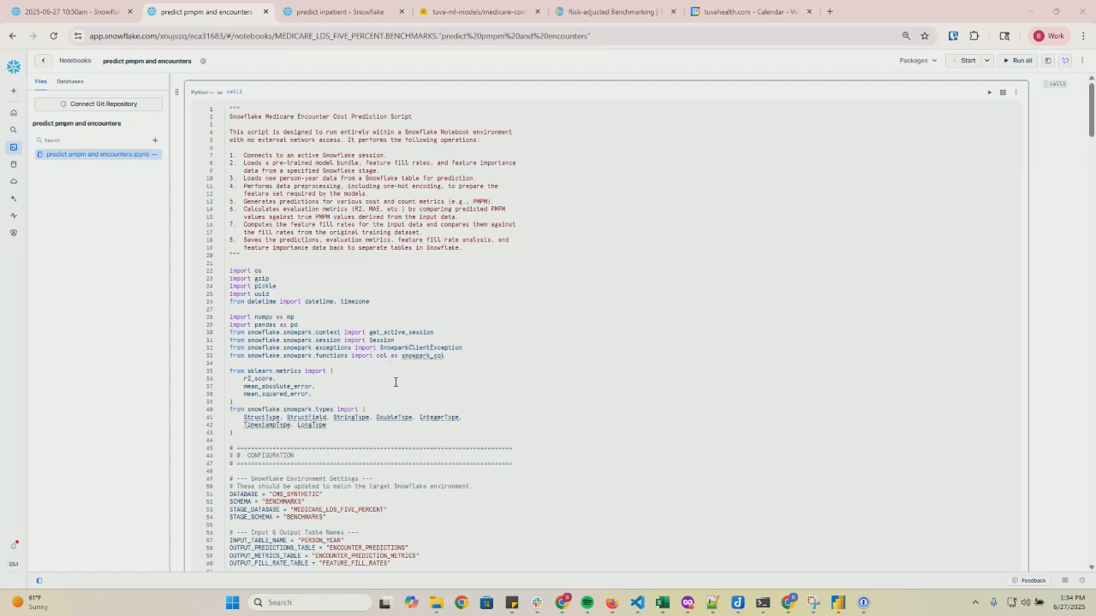
scroll(396, 382, "down", 3)
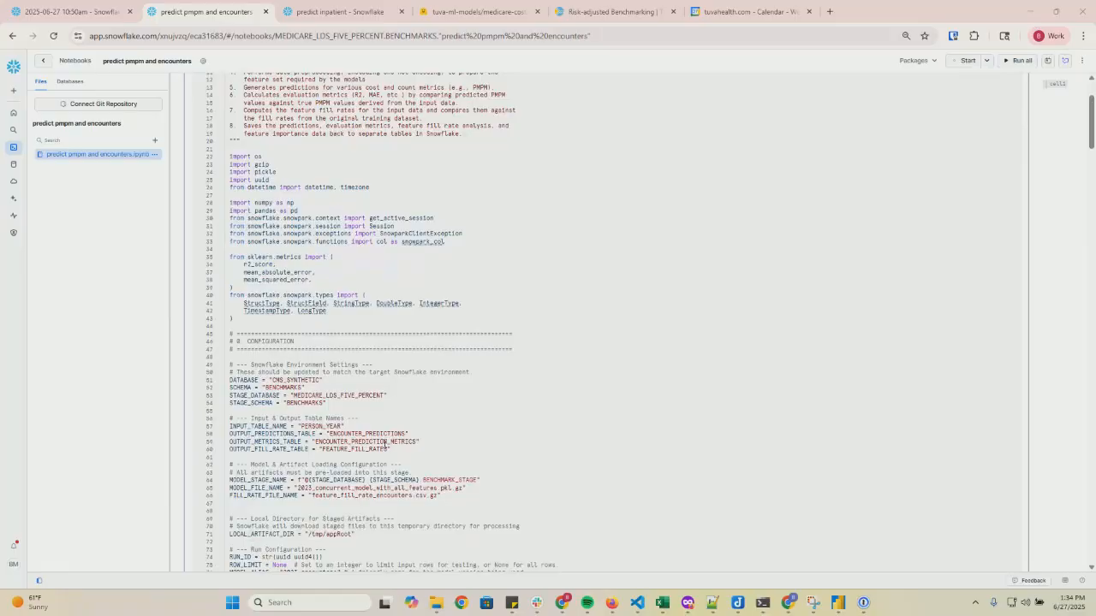
left_click(286, 378)
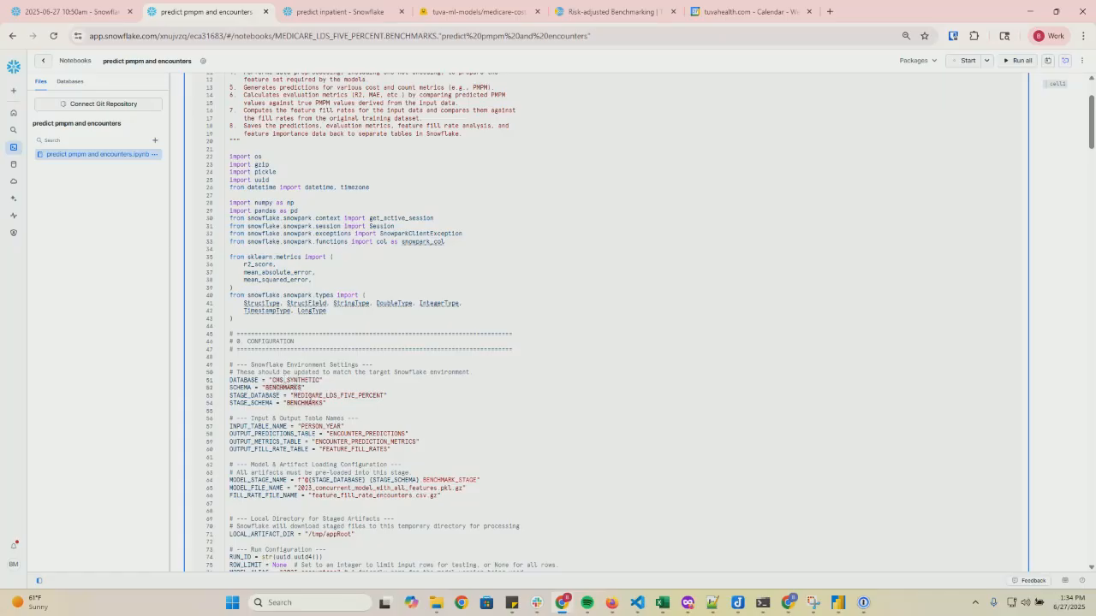
left_click_drag(298, 488, 433, 488)
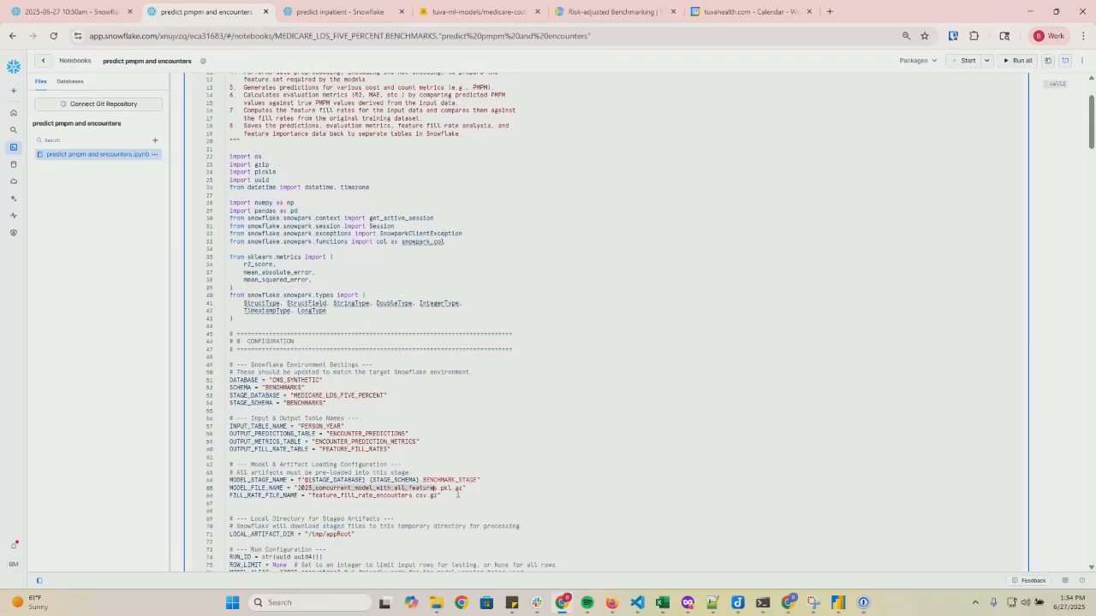
double_click(349, 497)
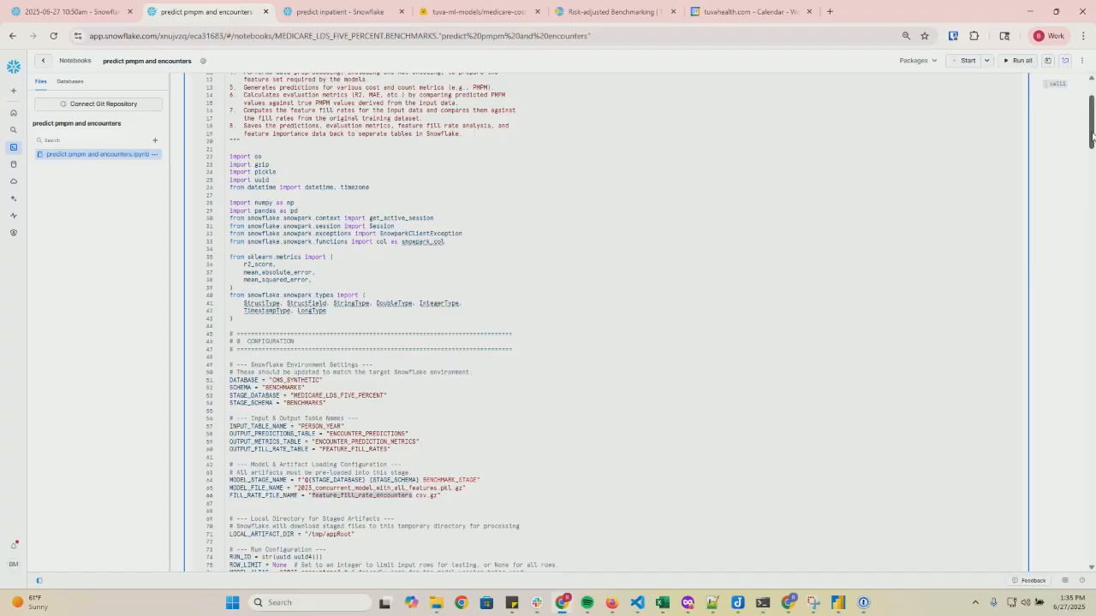
left_click_drag(1091, 137, 1059, 448)
scroll(1060, 448, "down", 8)
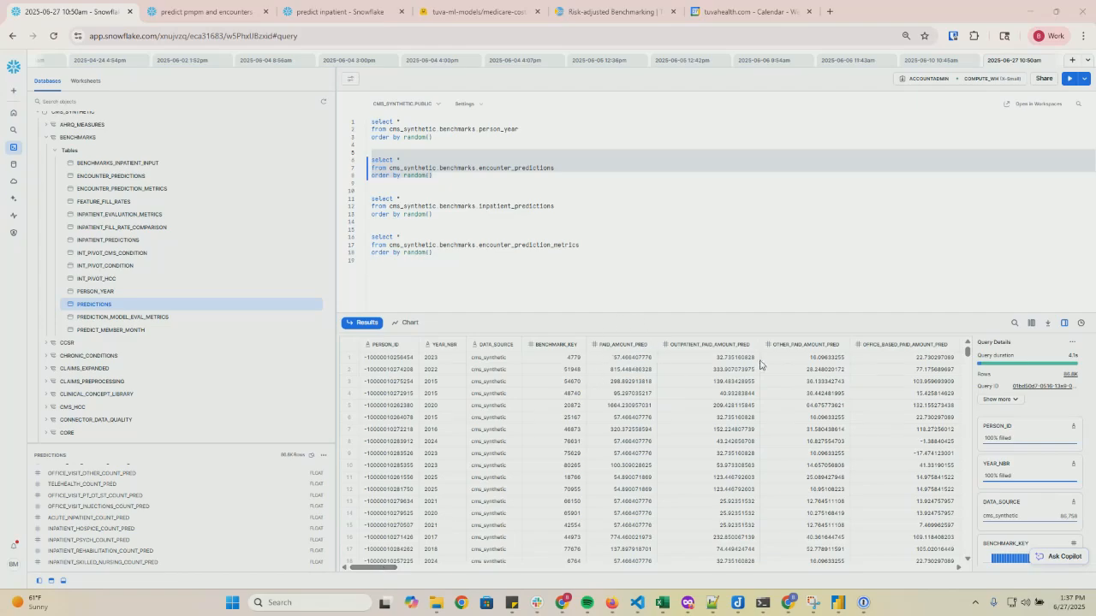
Review the encounter_predictions query results from the predicted paid amounts through the predicted counts to the last-run column
left_click_drag(362, 569, 375, 569)
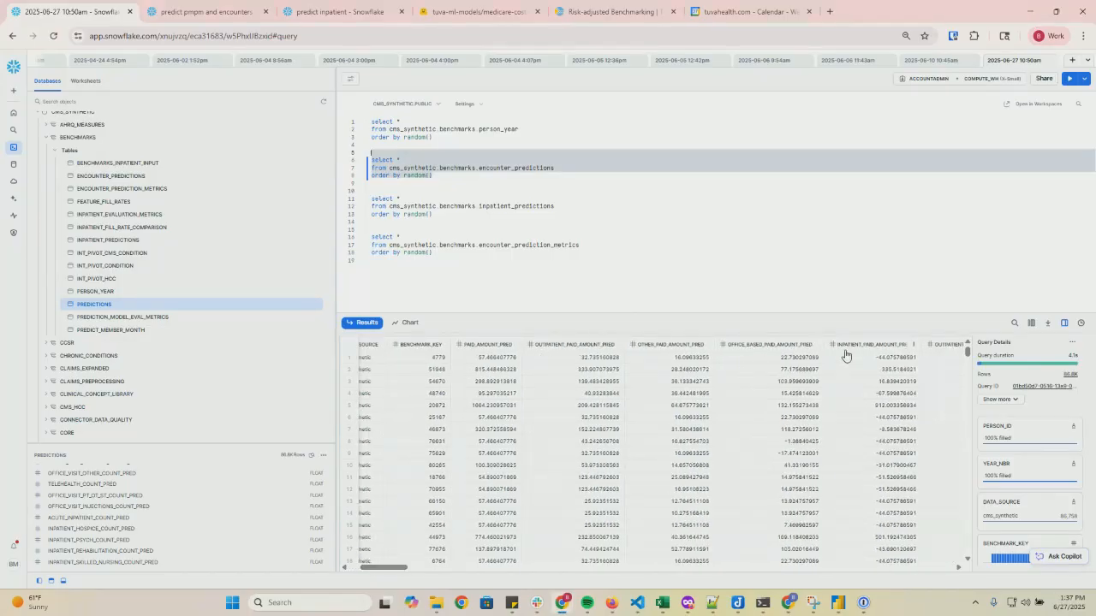
left_click_drag(386, 568, 417, 566)
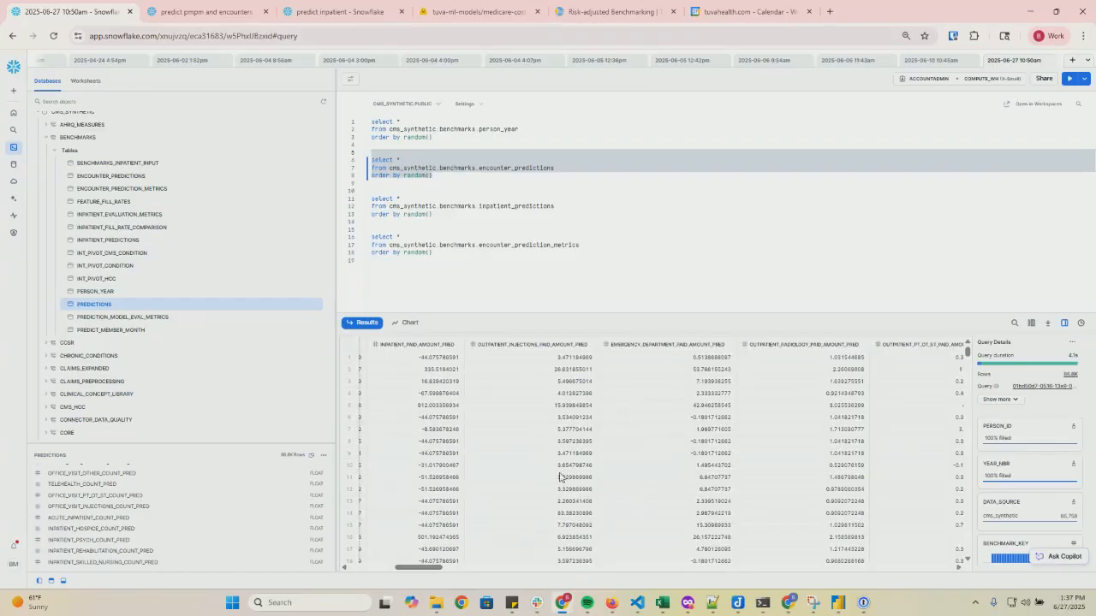
left_click_drag(426, 570, 703, 572)
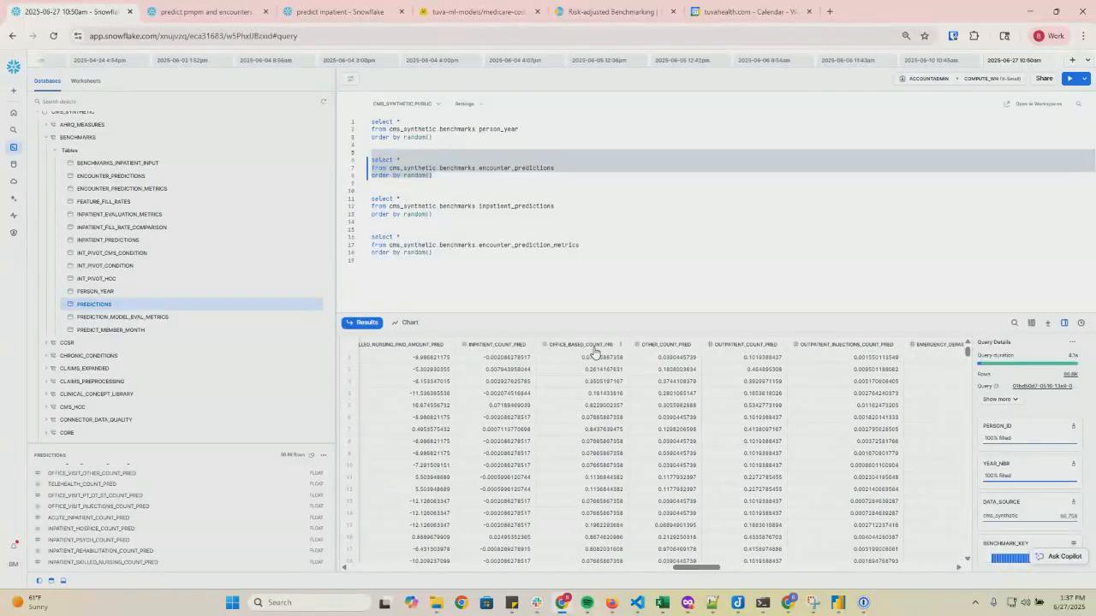
left_click_drag(697, 568, 951, 572)
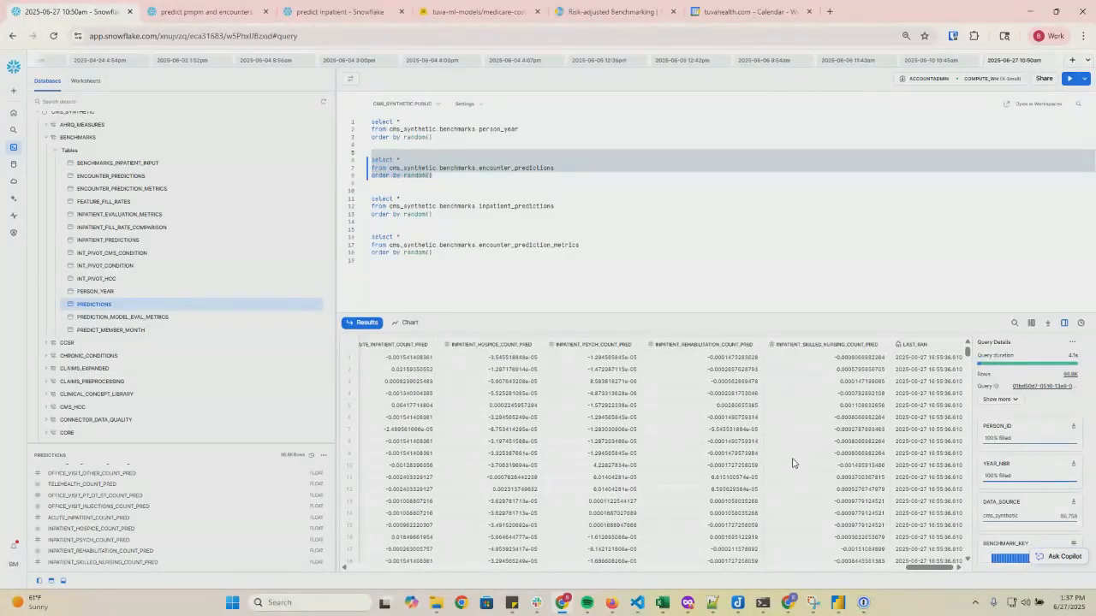
Switch to VS Code, expand the benchmarks post_predict folder, and open _sources.yml in the cms_synthetic models folder
key("alt+Tab")
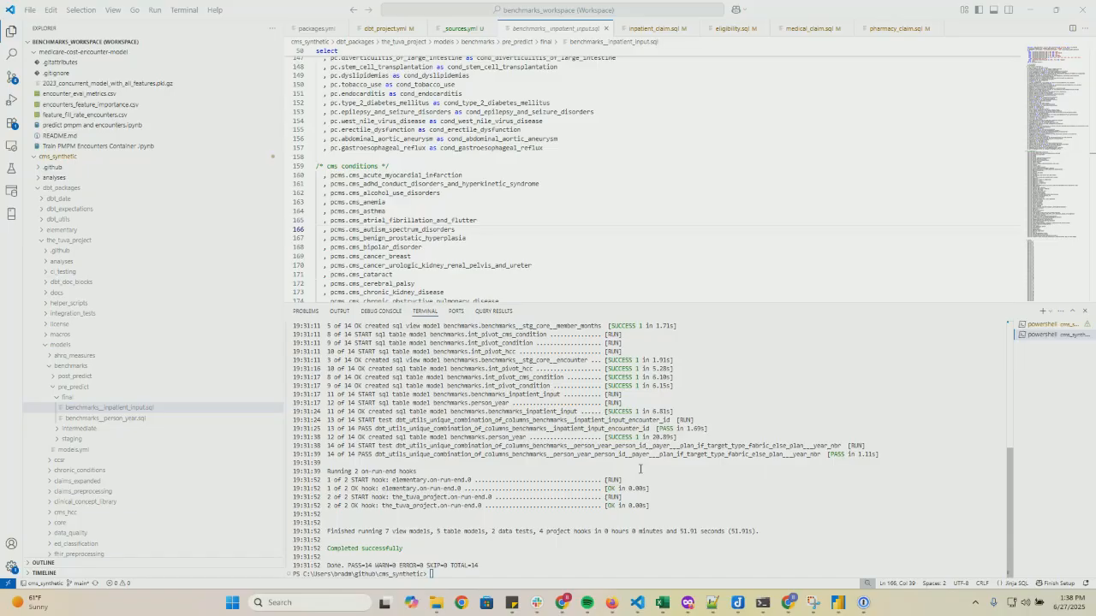
left_click(52, 377)
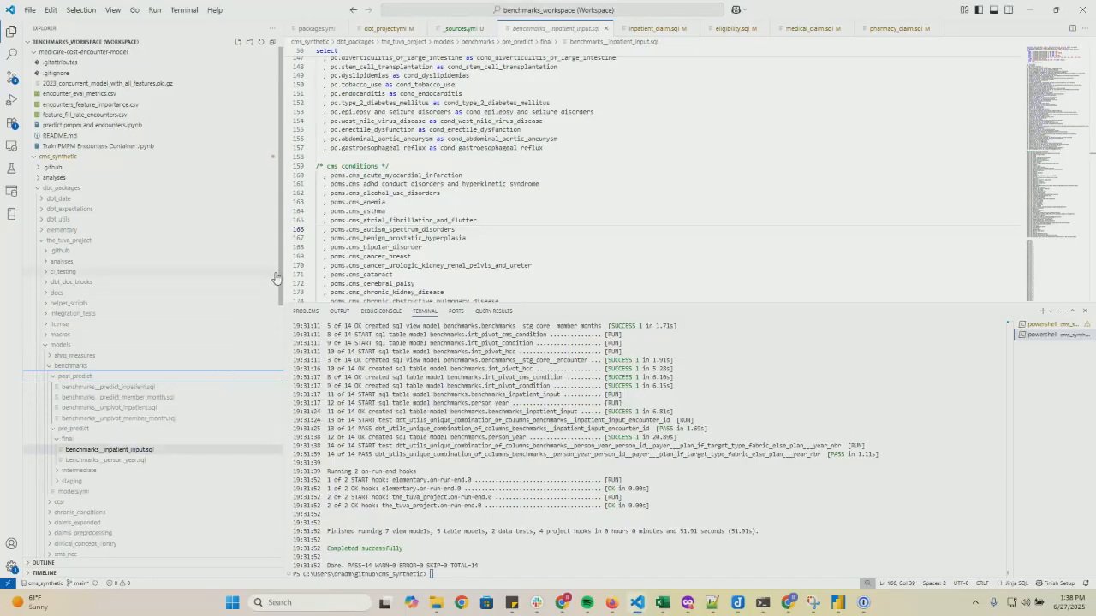
scroll(279, 285, "down", 2)
left_click_drag(279, 285, 274, 505)
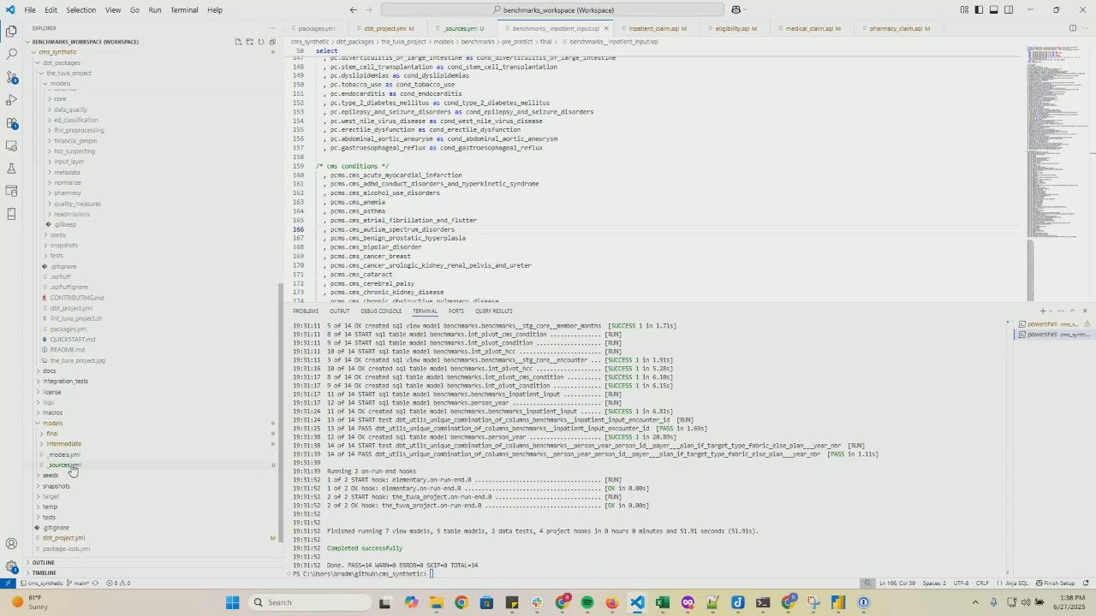
left_click(68, 464)
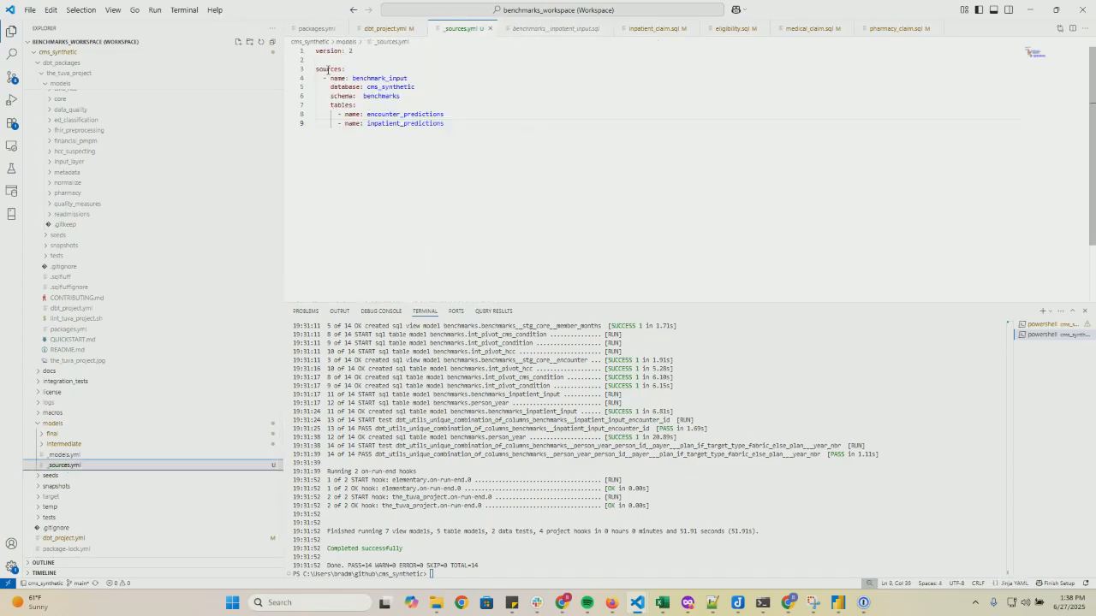
Highlight the encounter_predictions table in _sources.yml, then open dbt_project.yml and examine the source references in the new benchmark variables
double_click(384, 114)
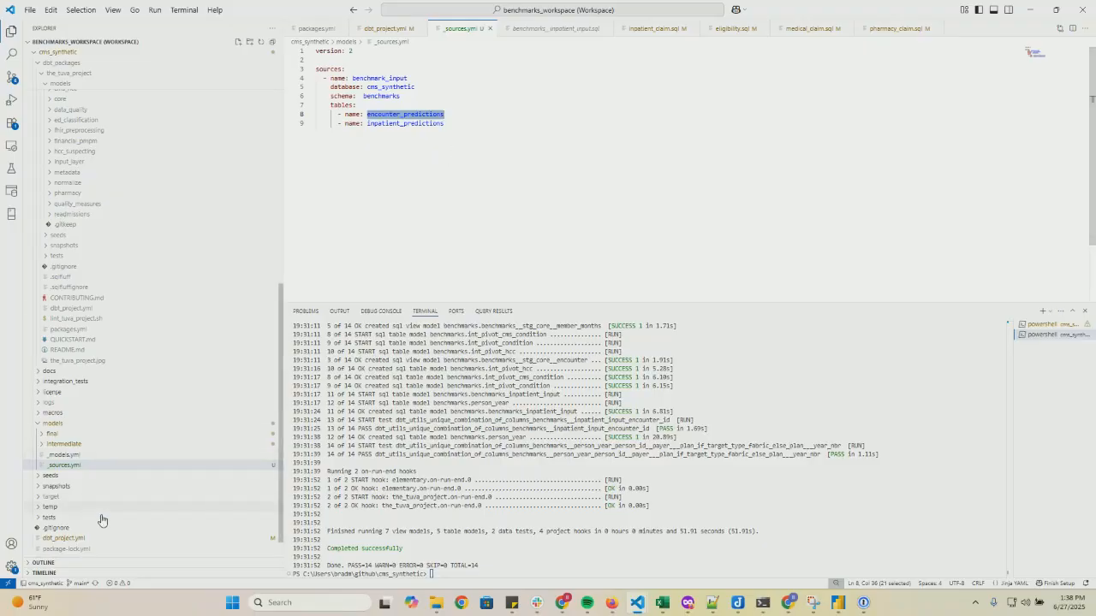
left_click(86, 538)
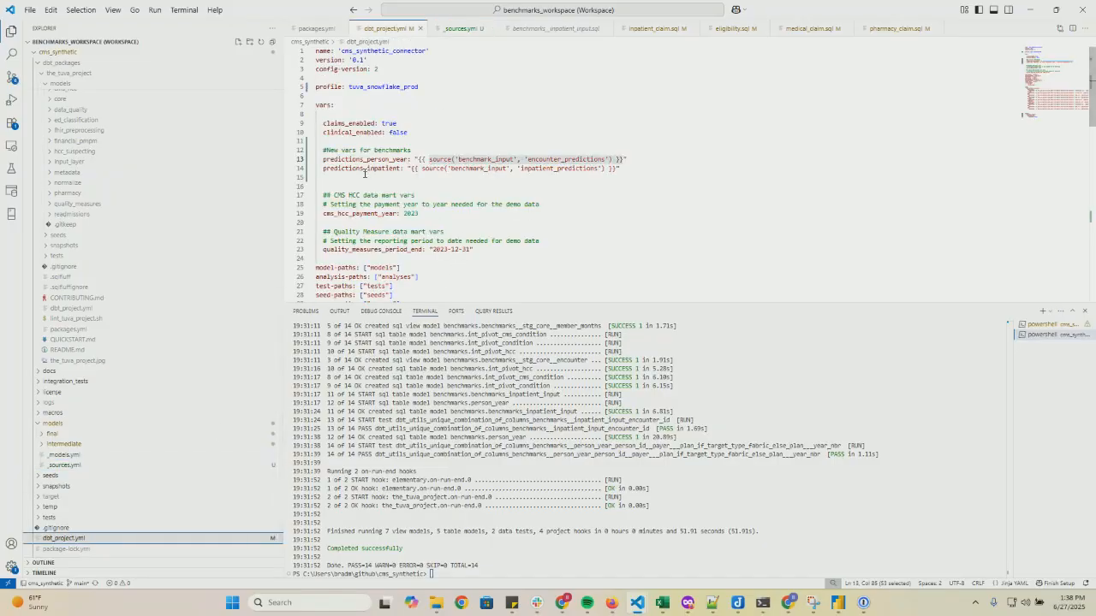
double_click(440, 159)
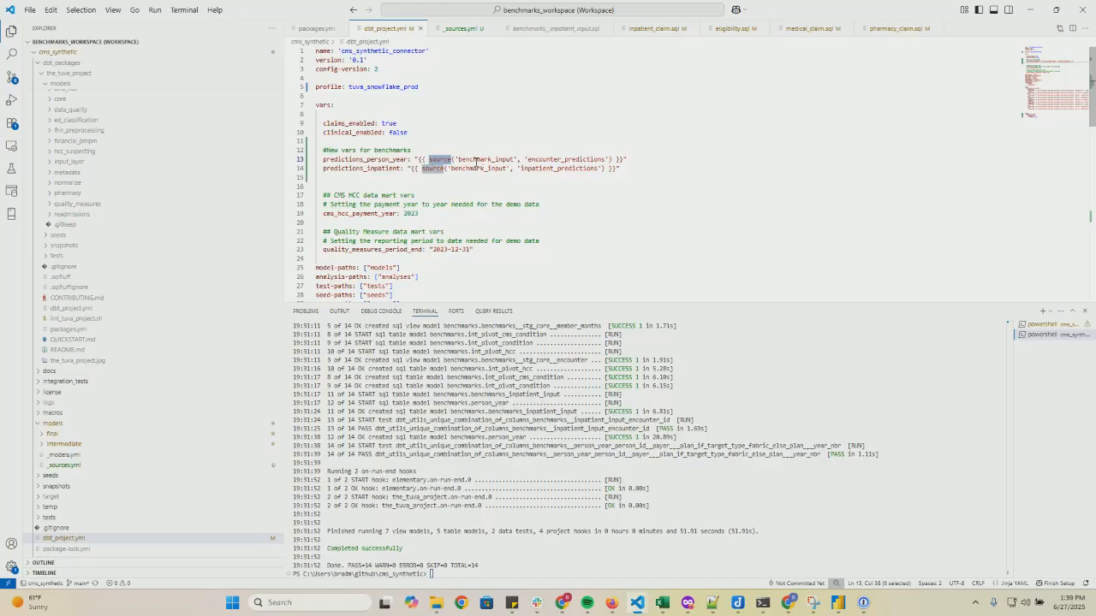
Open benchmarks__predict_inpatient.sql from the Tuva package's post_predict folder and examine where it uses the predictions_inpatient variable
scroll(205, 272, "up", 10)
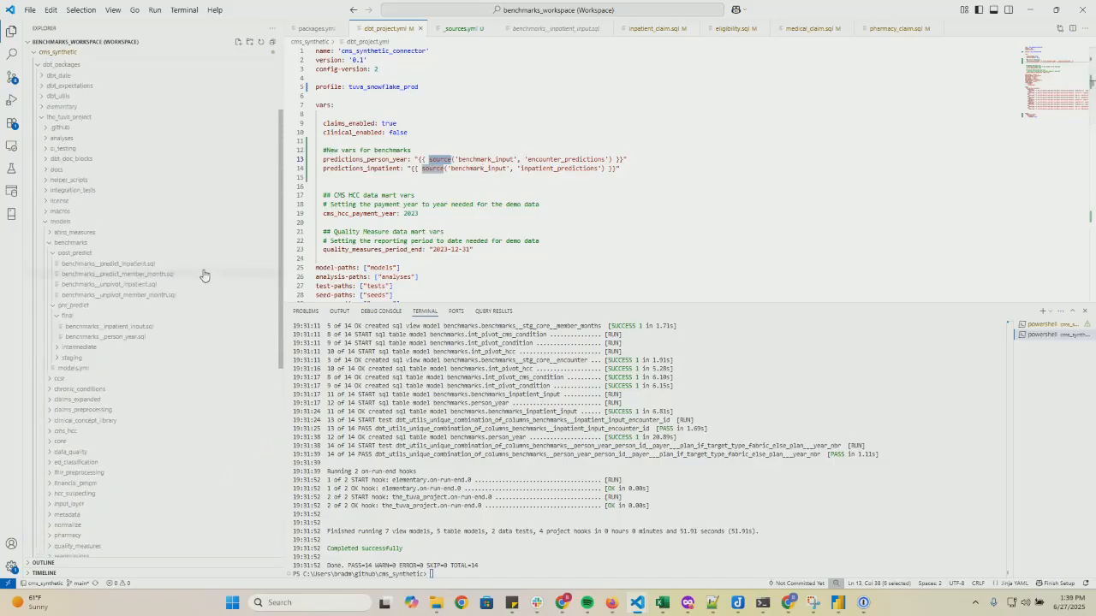
left_click(89, 268)
scroll(411, 171, "up", 5)
left_click(378, 222)
double_click(419, 223)
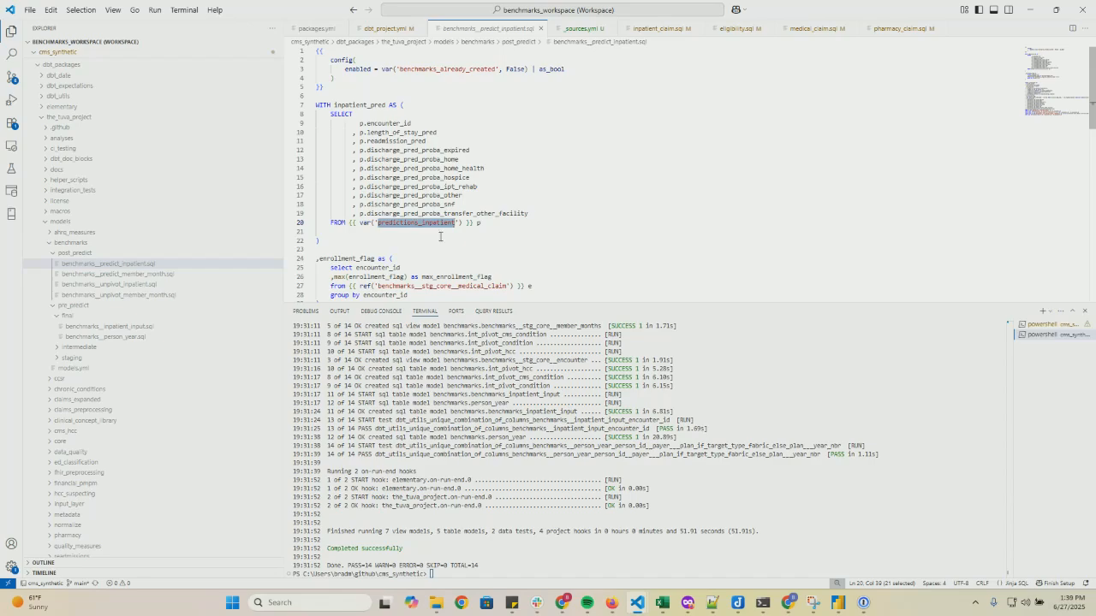
left_click(539, 253)
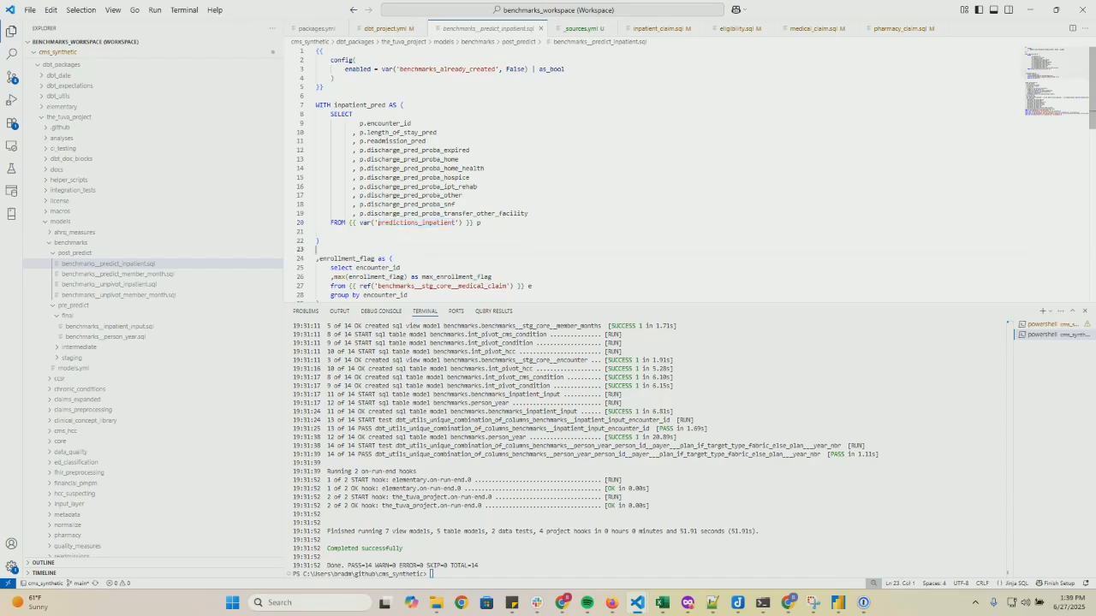
Run dbt build --select tag:benchmarks_analysis --vars '{benchmarks_already_created: true, benchmarks_train: true}' in the terminal
key("alt+Tab")
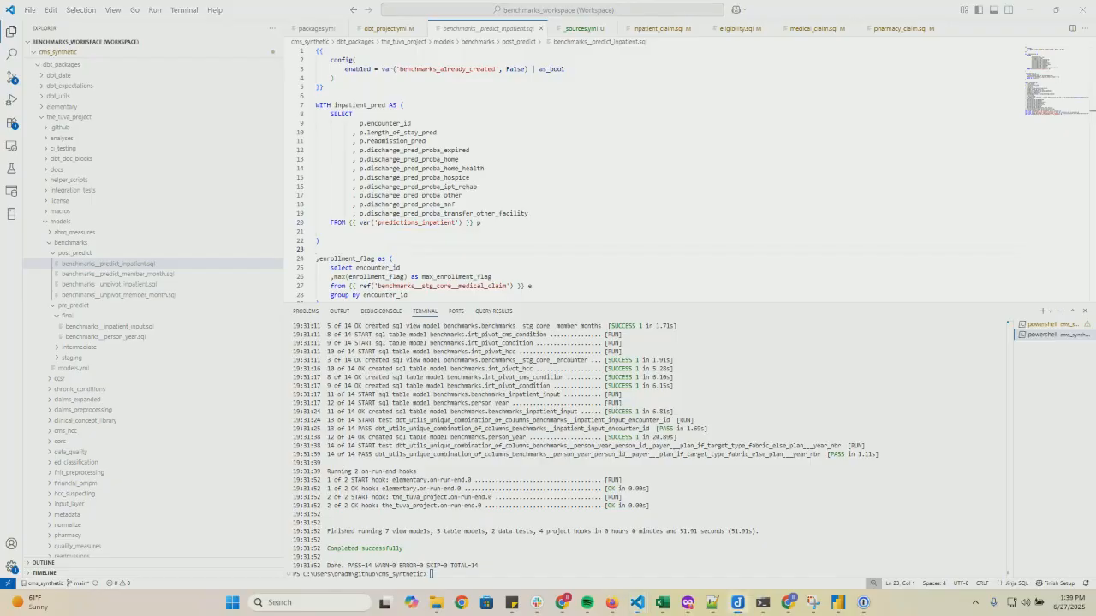
key("alt+Tab")
type("dbt build --select tag:benchmarks_analysis --vars '{benchmarks_already_created: true, benchmarks_train: true}'")
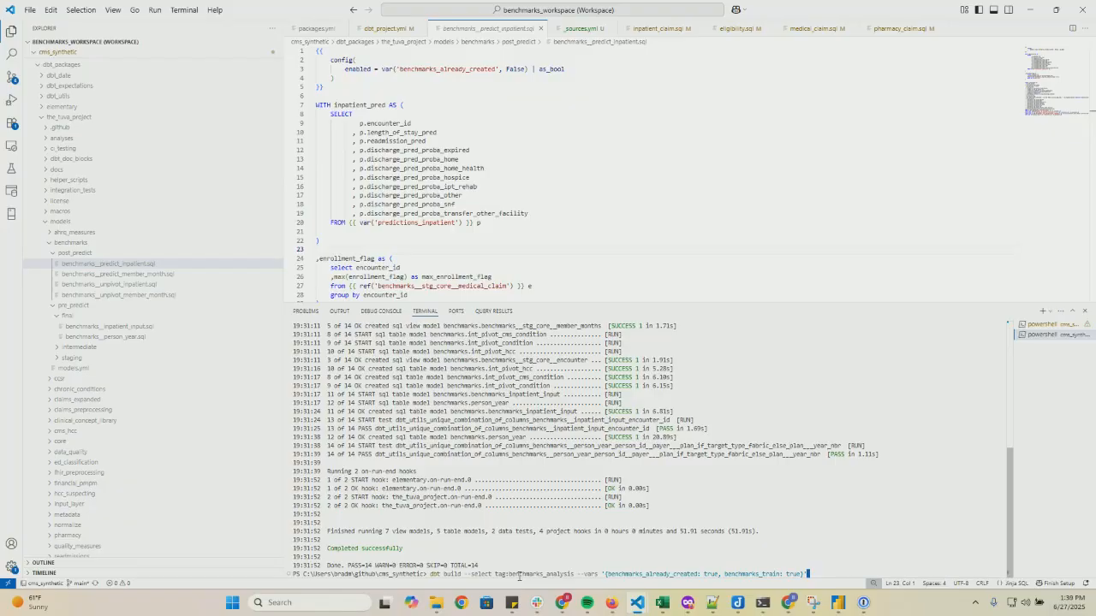
key("Return")
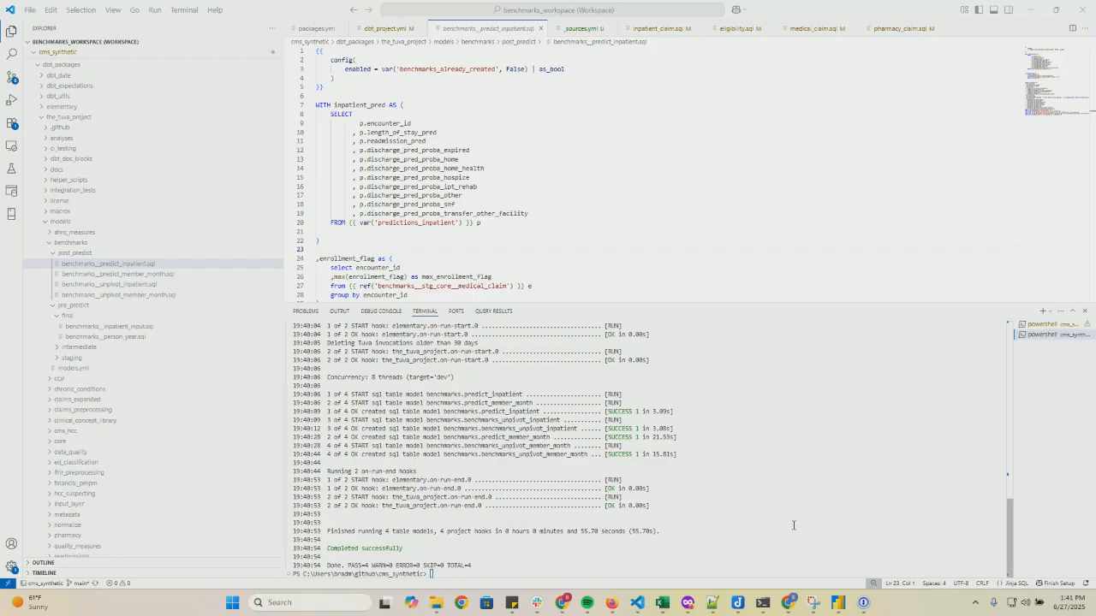
Switch to the lds_benchmarks report in Power BI and review actual versus expected PMPM, chronic conditions and encounter utilization
mouse_move(838, 606)
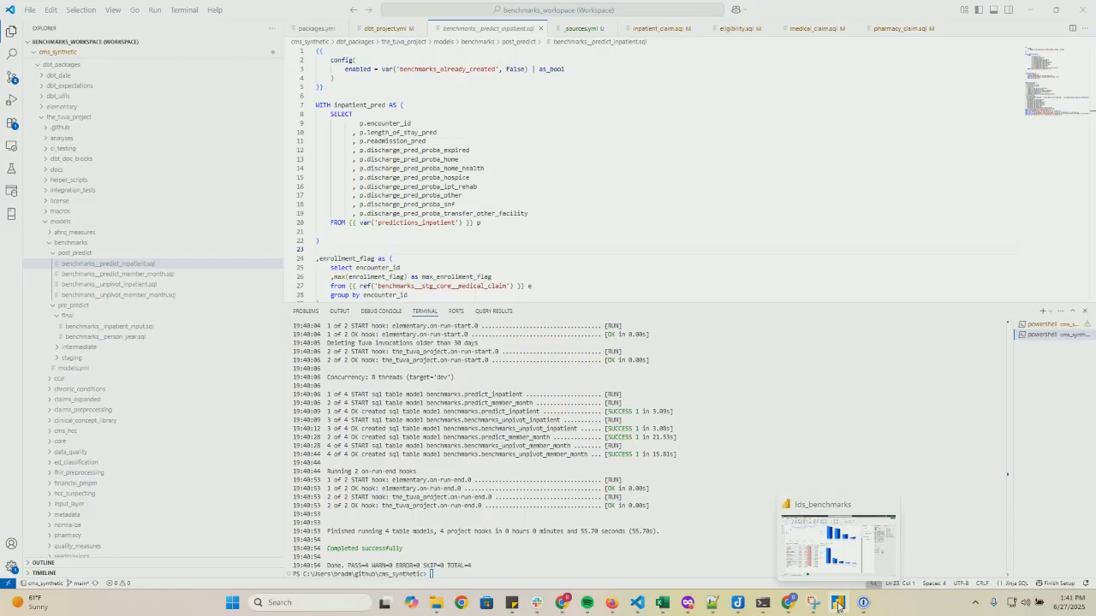
left_click(837, 606)
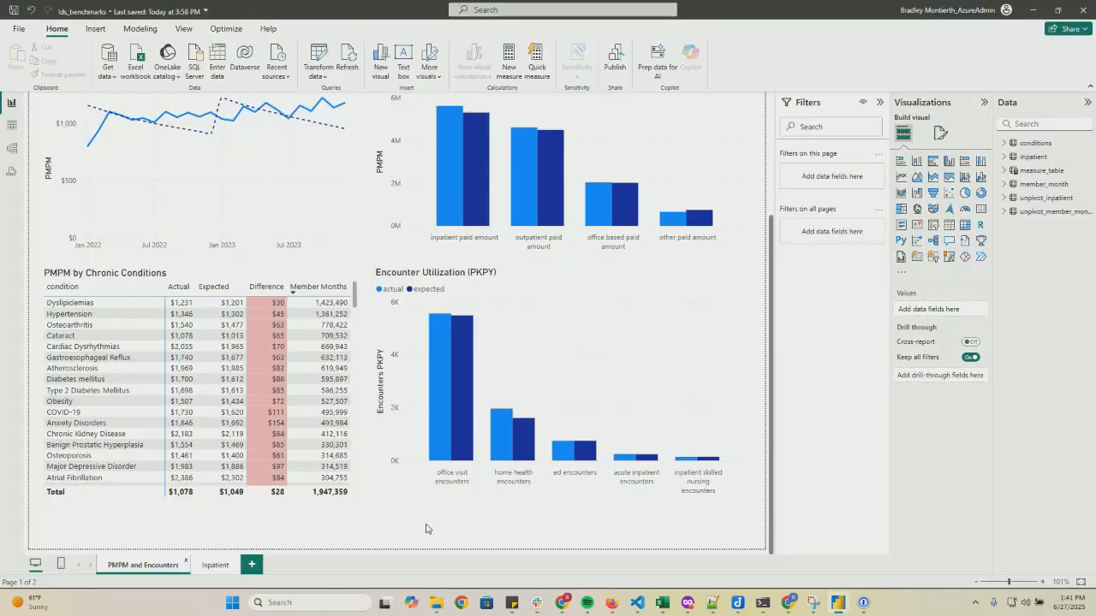
scroll(514, 326, "up", 5)
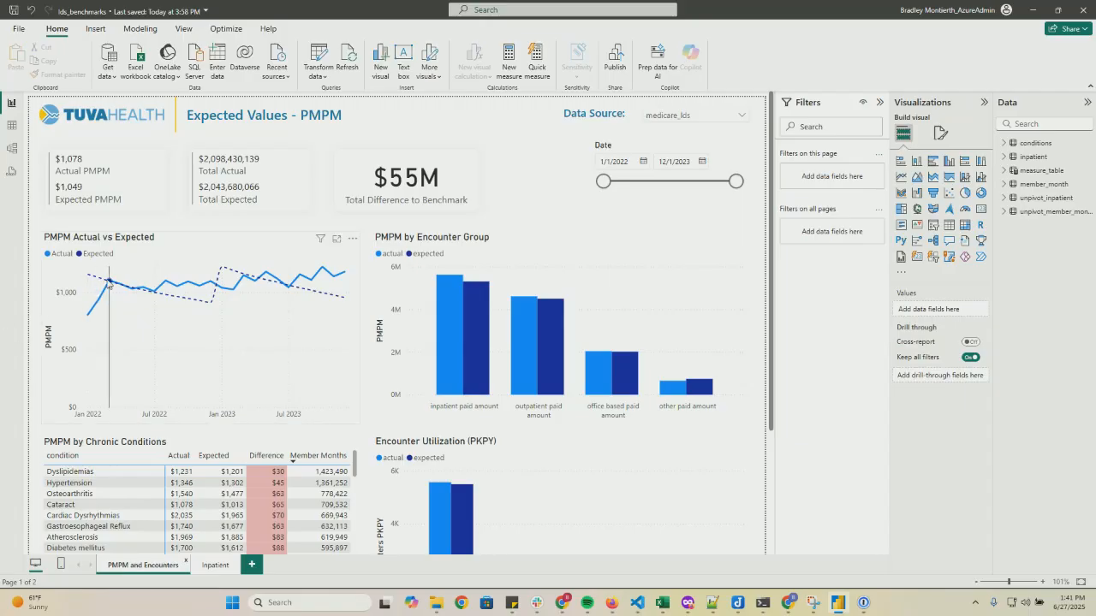
mouse_move(200, 303)
mouse_move(470, 340)
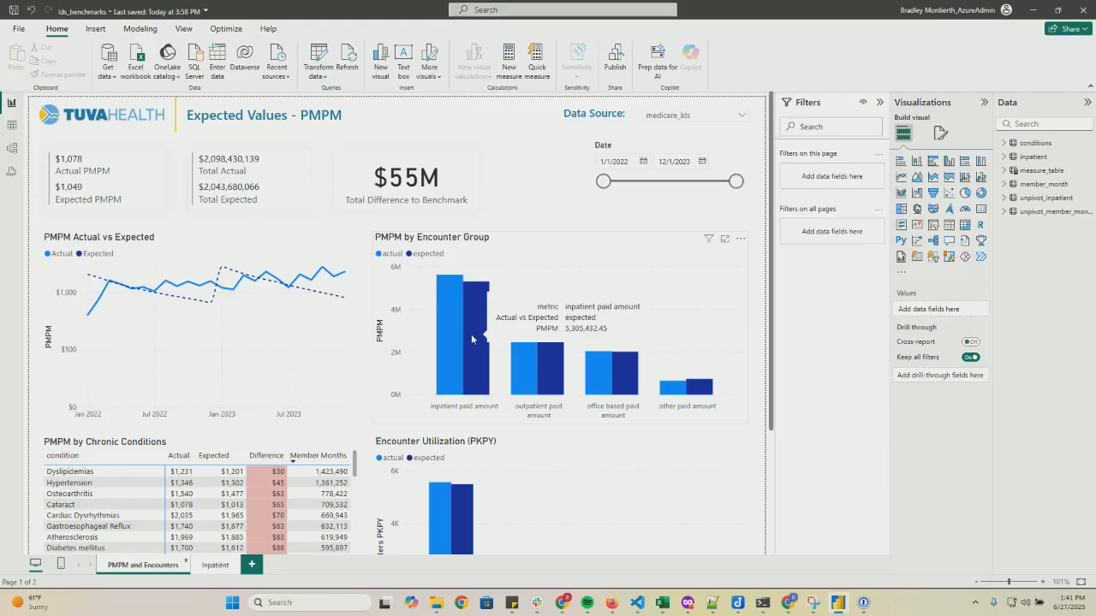
scroll(680, 418, "down", 2)
scroll(681, 418, "down", 2)
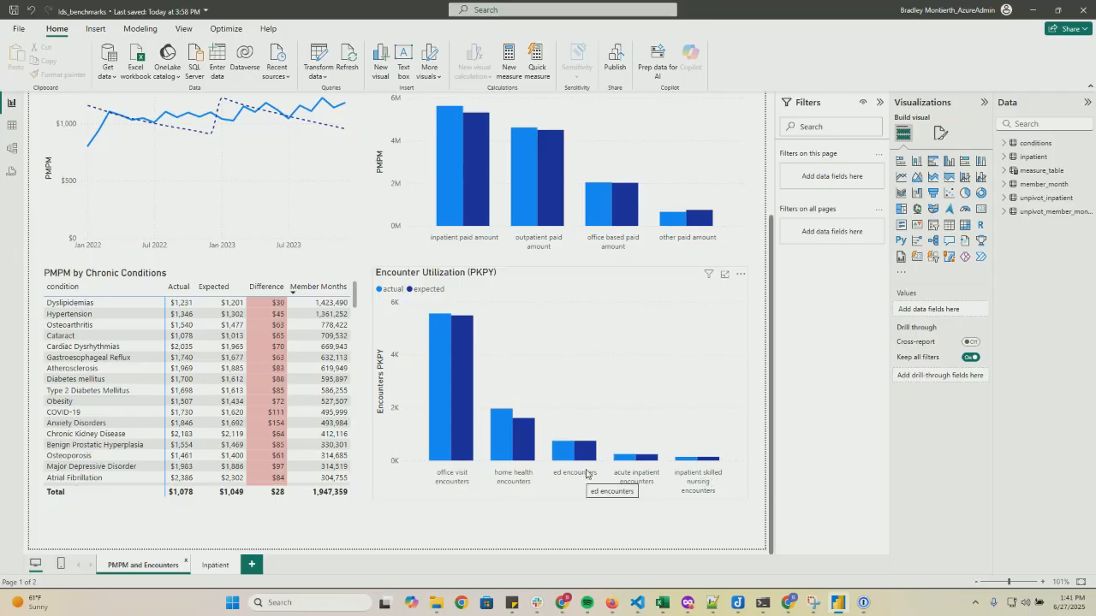
mouse_move(588, 462)
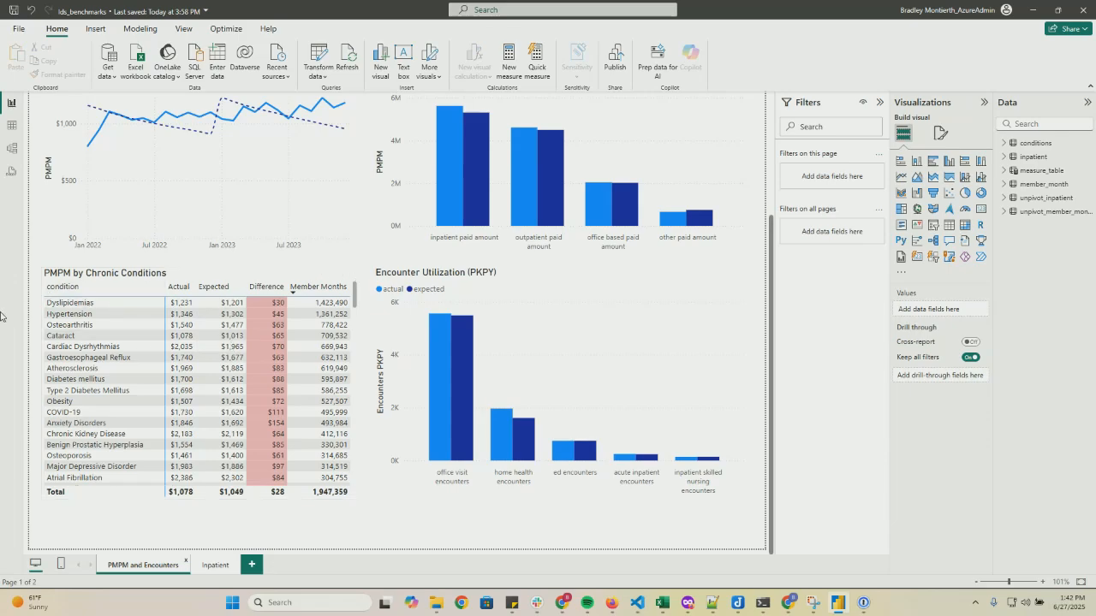
Open the report's Inpatient page and inspect actual versus expected values in the Length of Stay and Readmission Rate charts
left_click(214, 566)
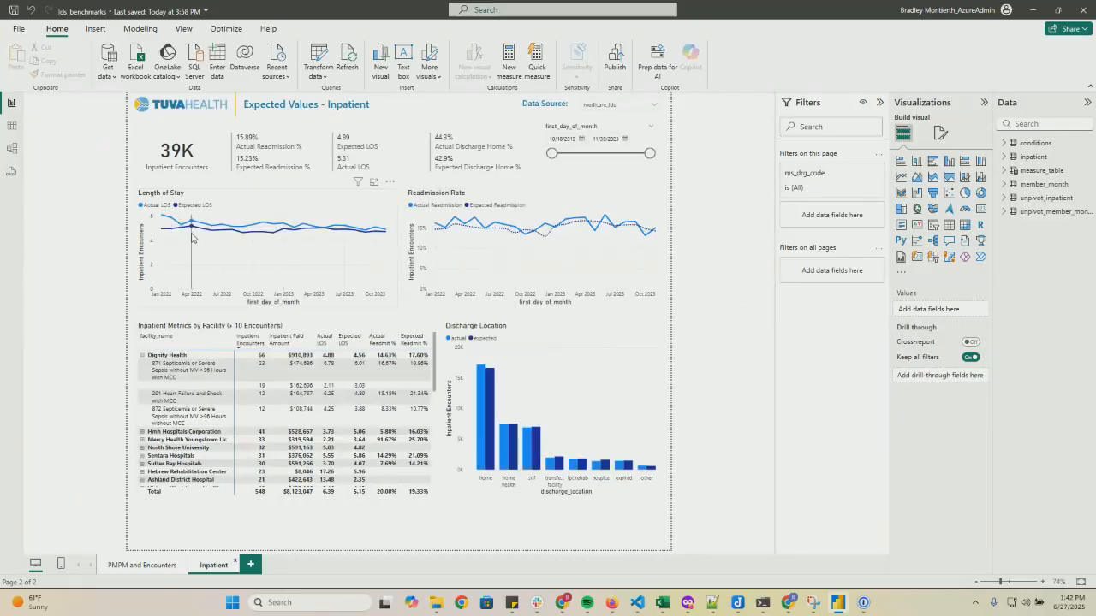
mouse_move(192, 234)
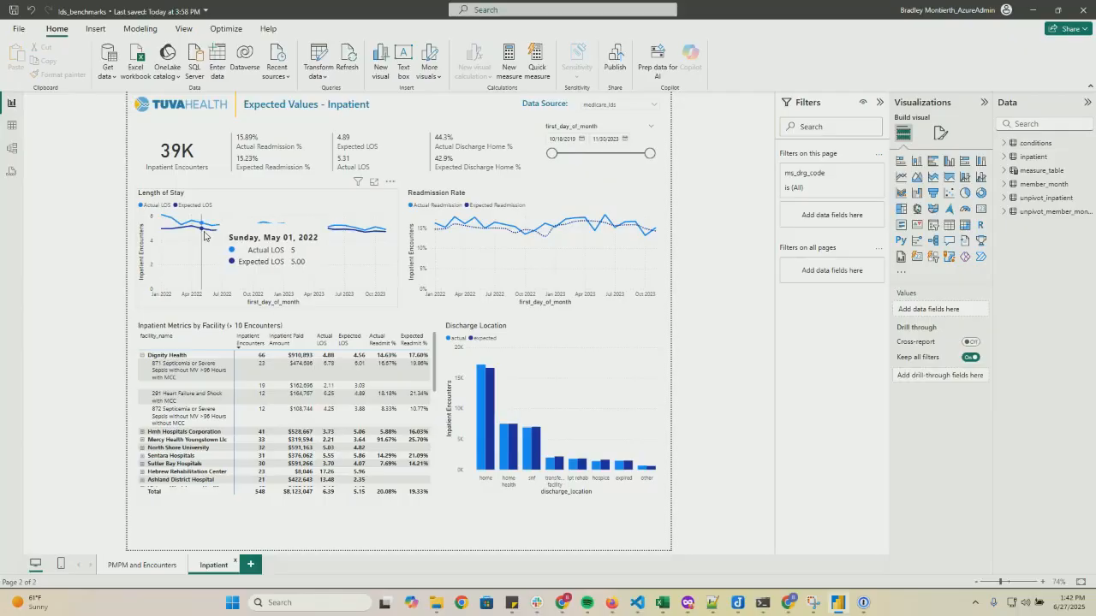
mouse_move(513, 246)
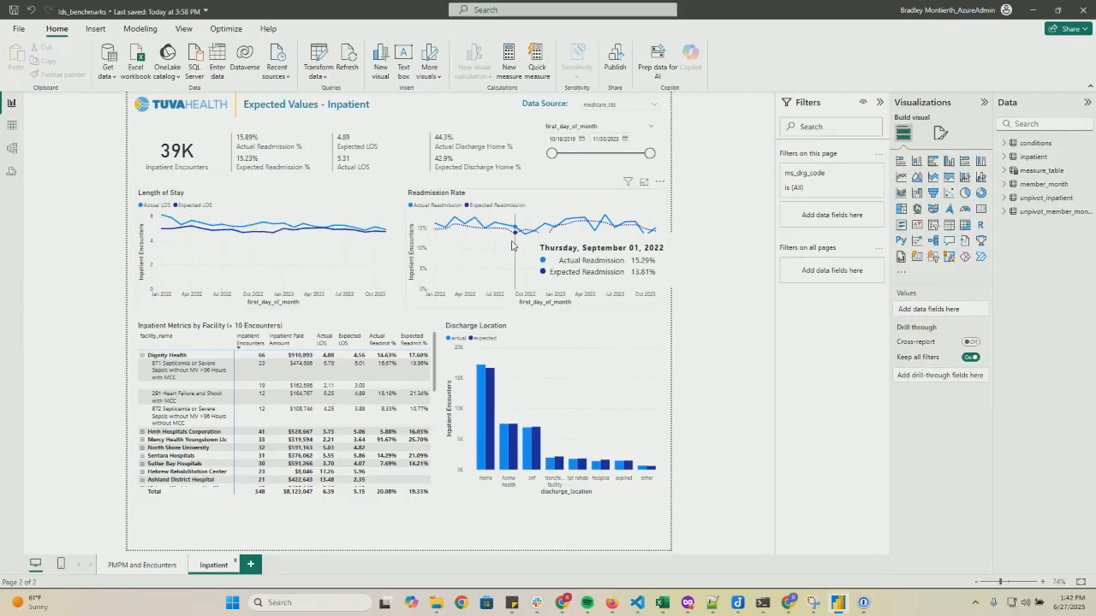